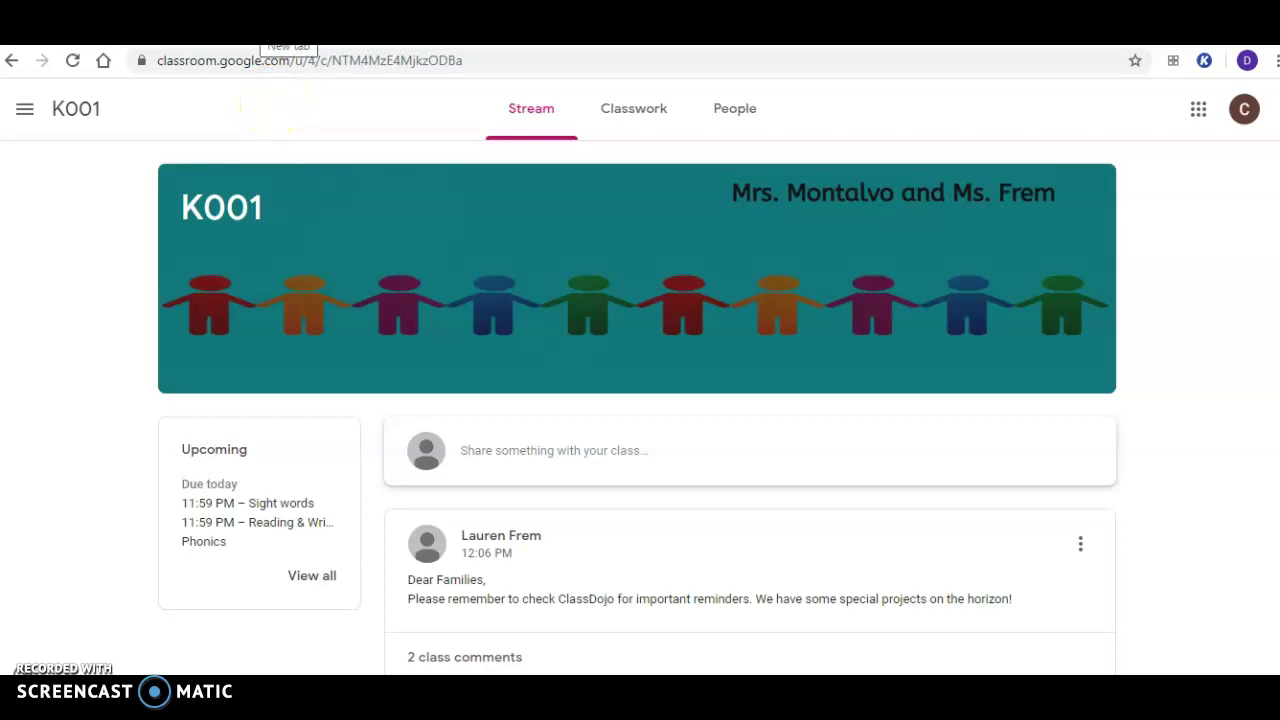
Step: Search the web for "kami for google classroom" in a new tab, open the Kami website and go to account creation
key(ctrl+t)
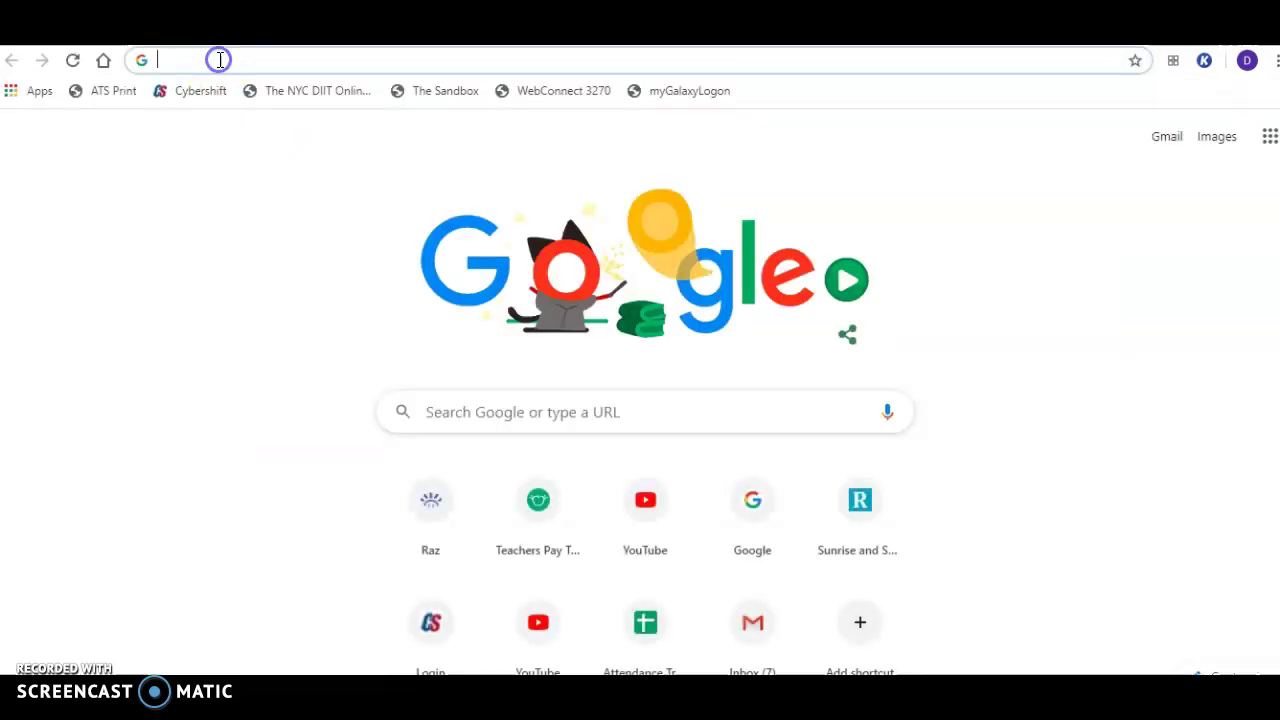
text(kami)
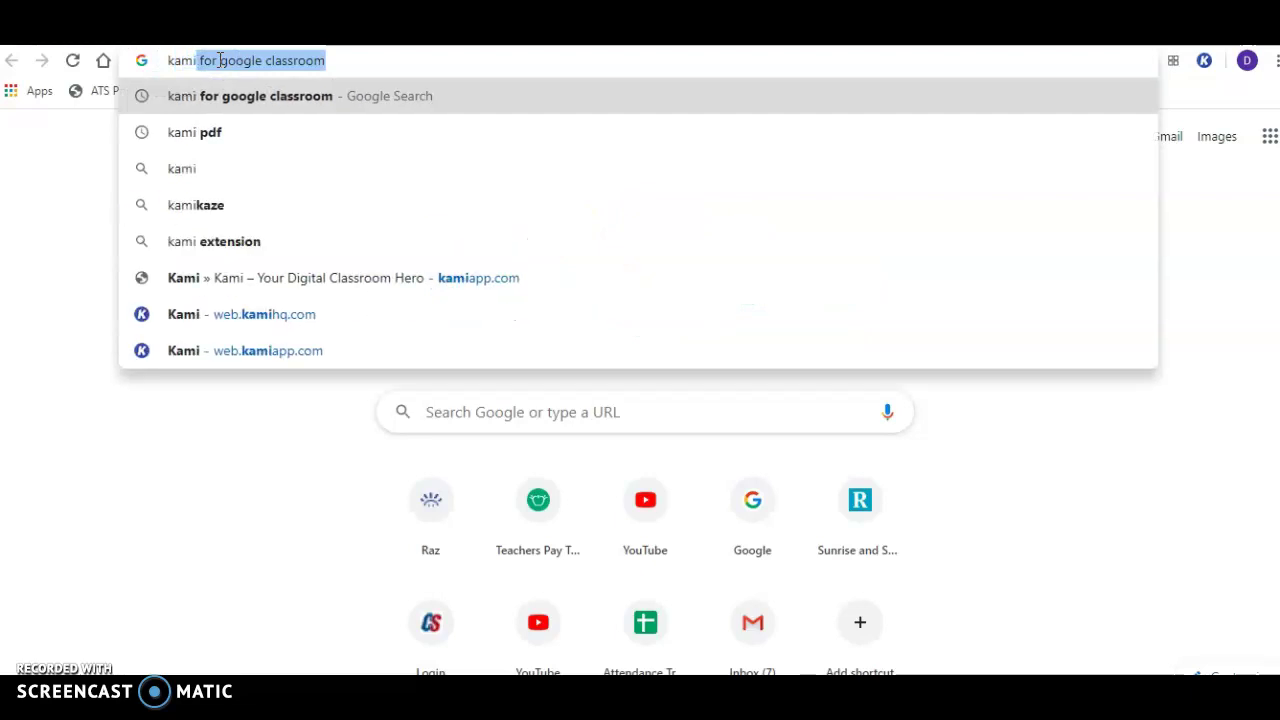
key(Return)
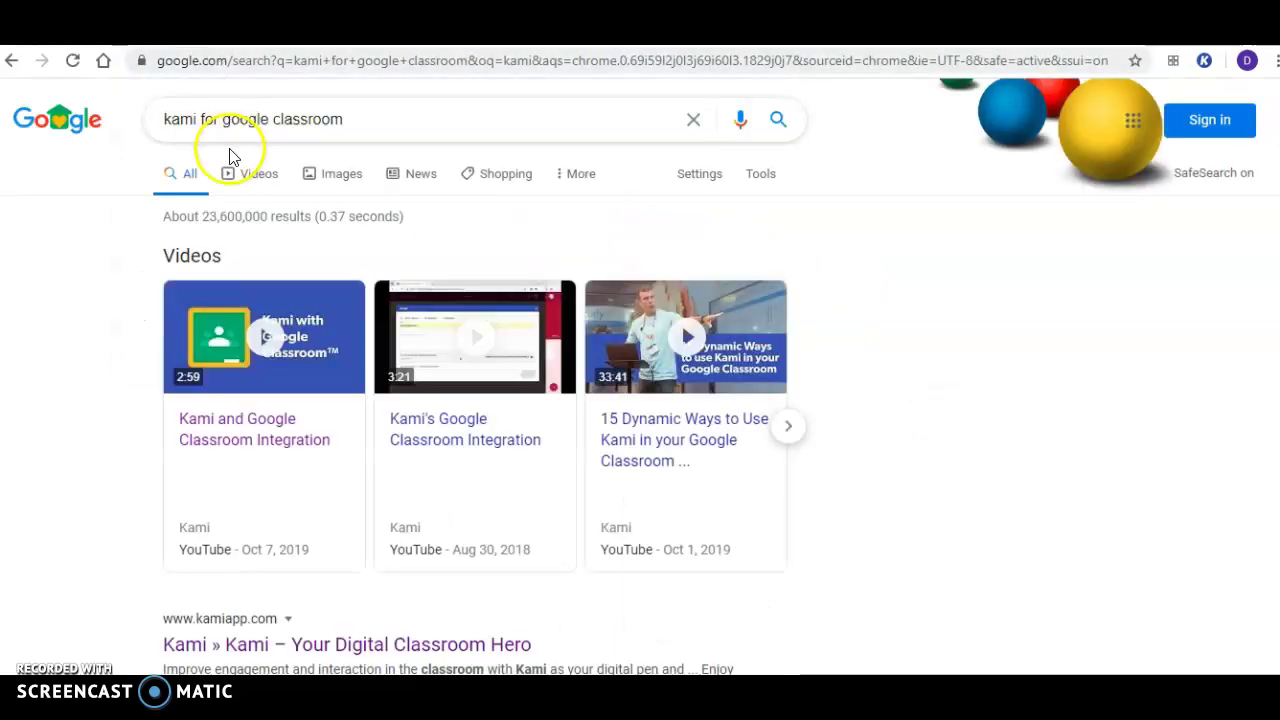
scroll(640, 380, down, 1)
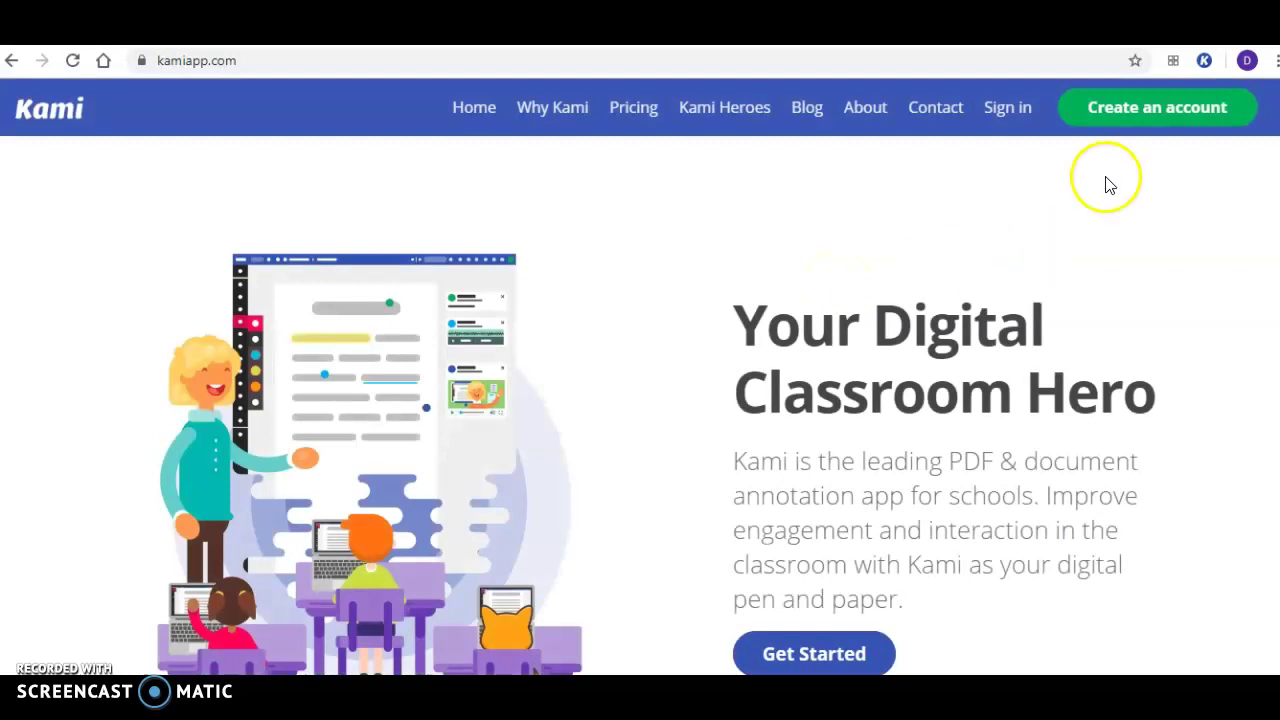
click(1172, 114)
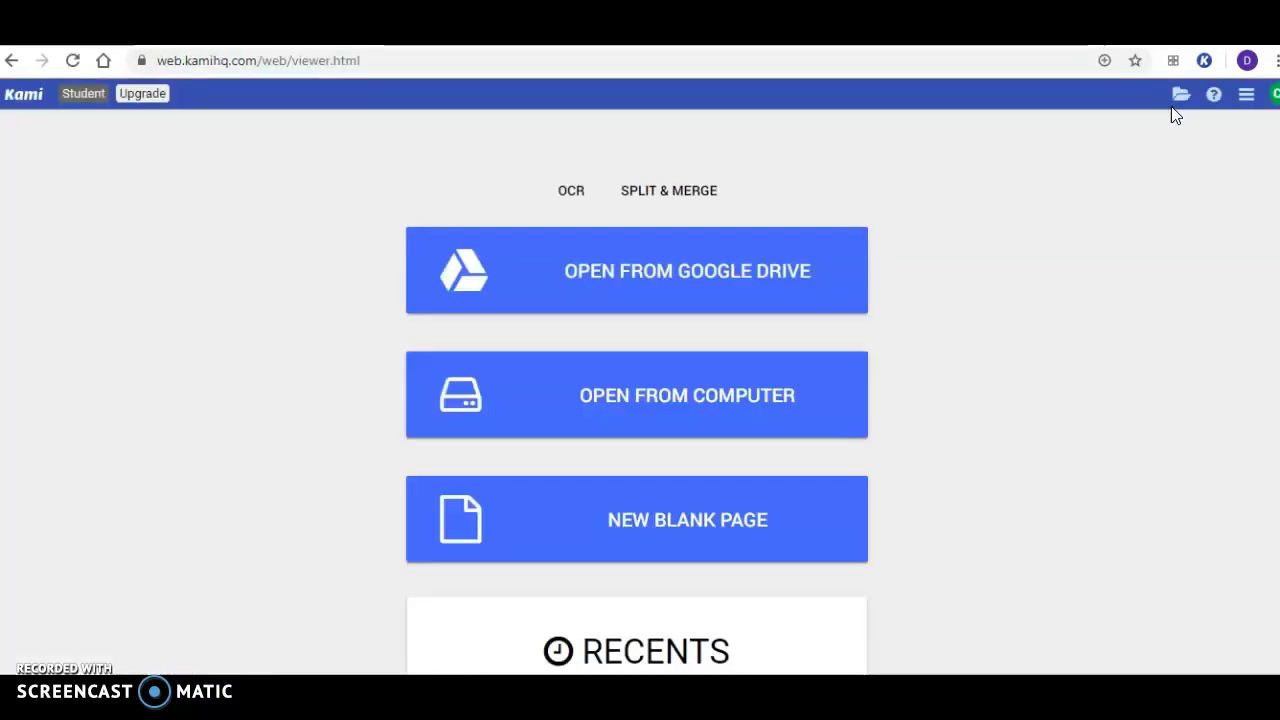
Step: Log out of Kami and sign back in with the student's Google account
click(1271, 98)
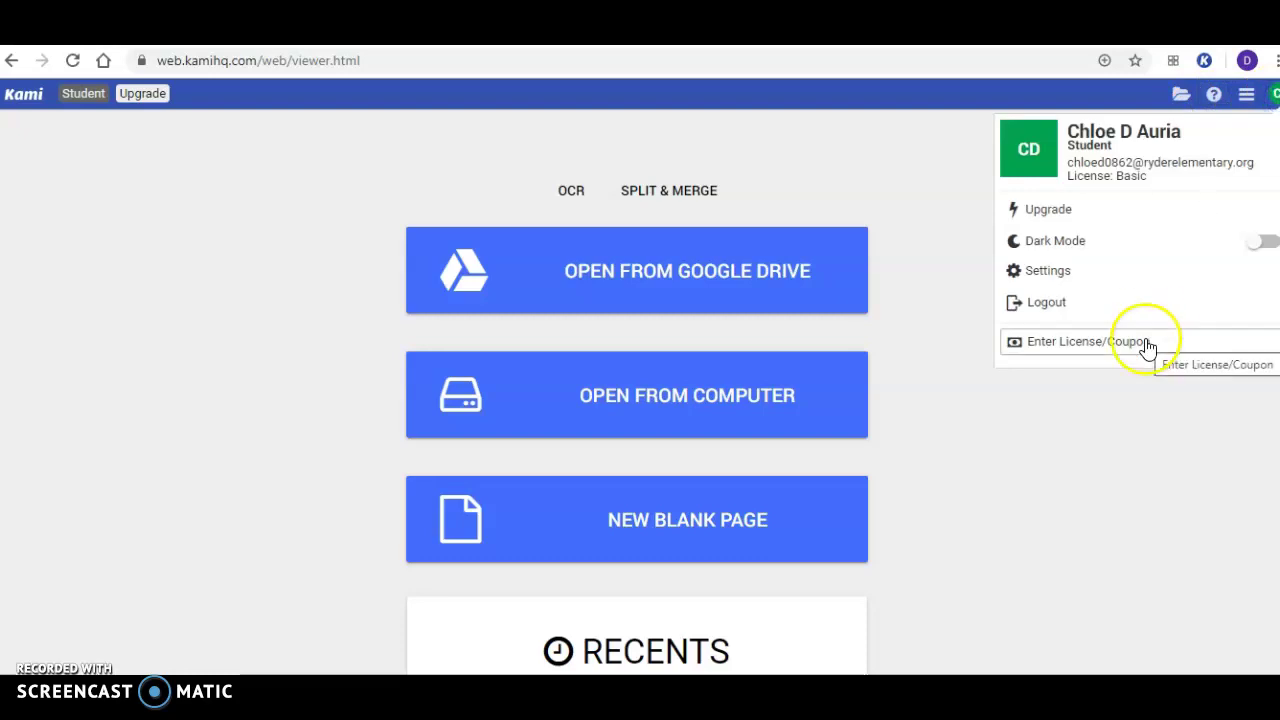
click(1133, 310)
click(740, 185)
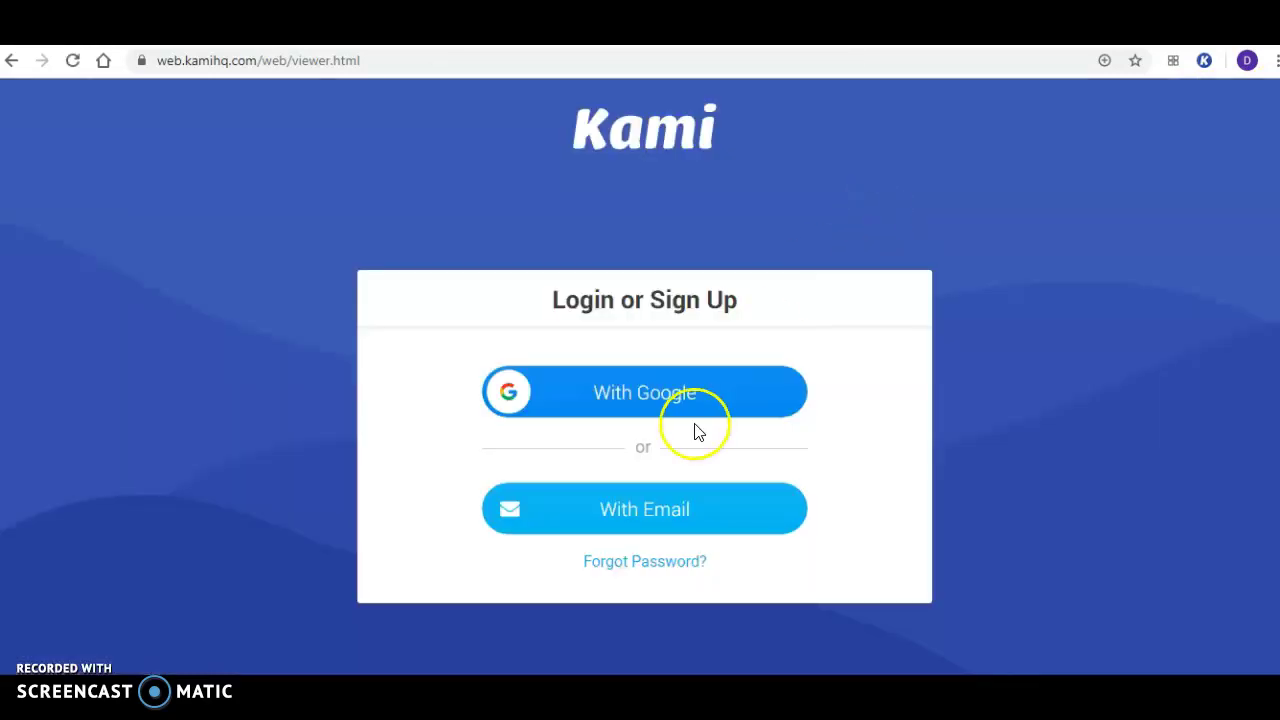
click(640, 395)
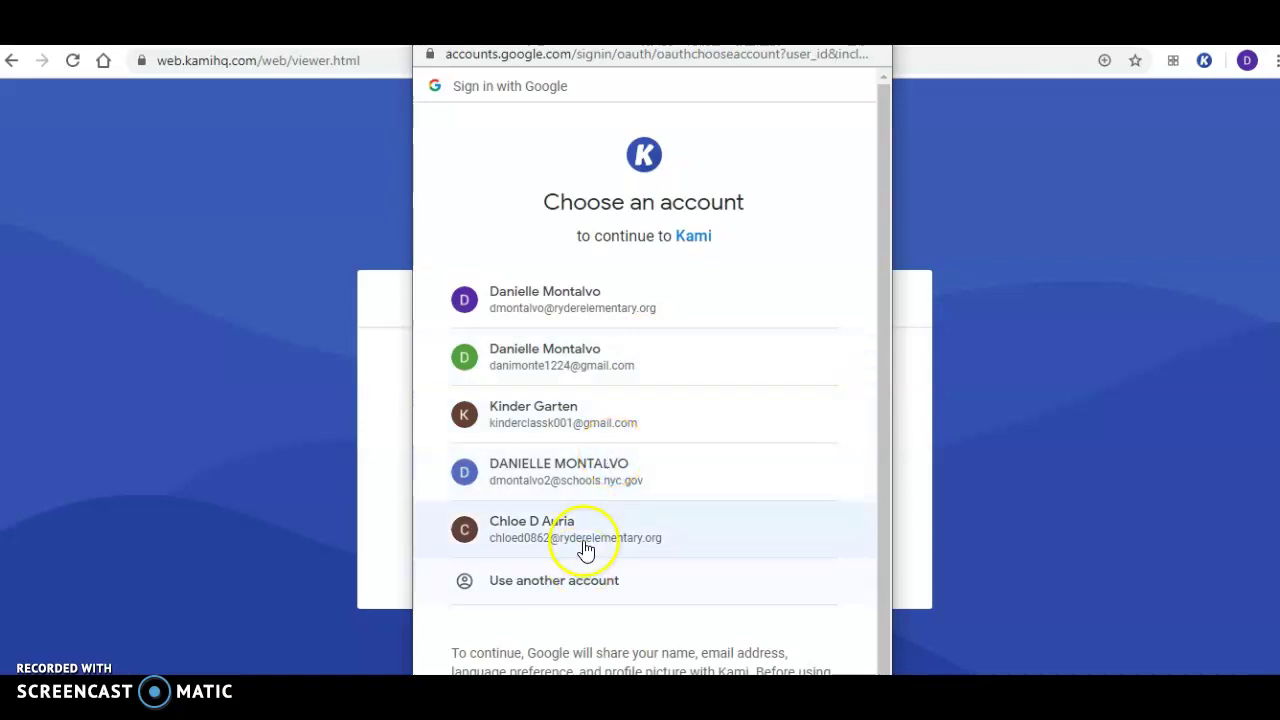
click(591, 540)
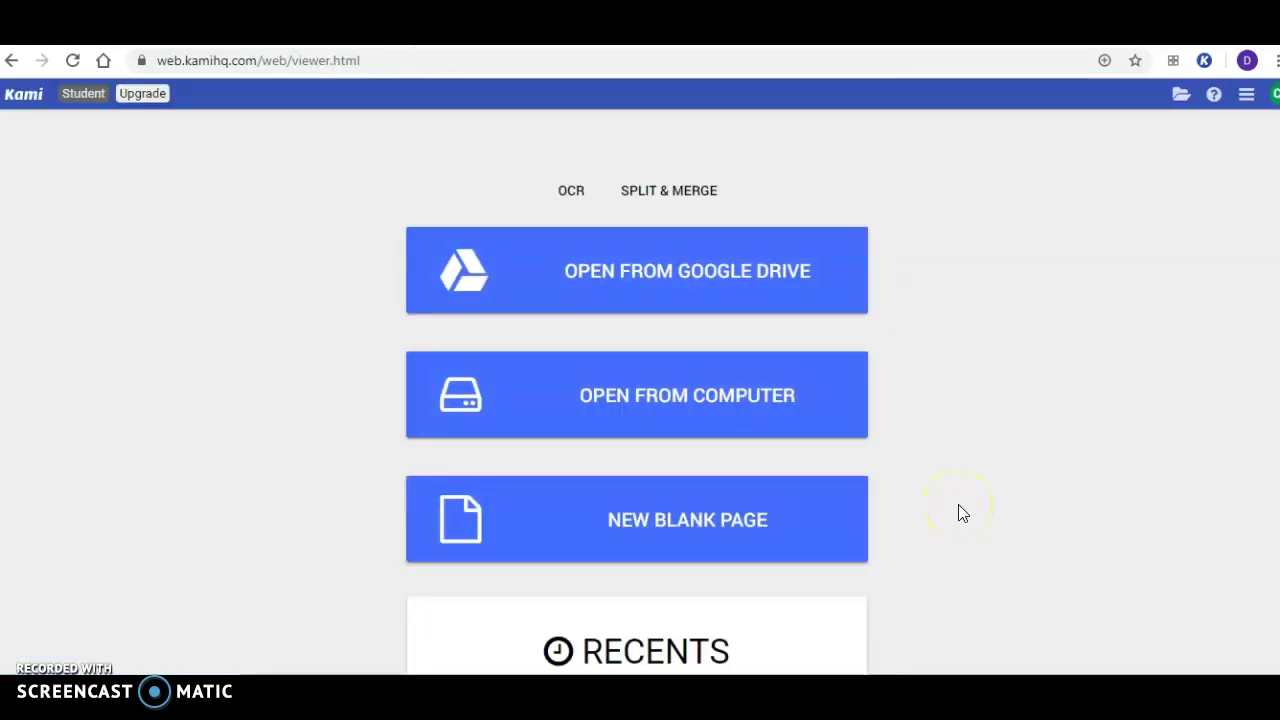
Step: Open the student's 5/6 Sight words file from the Classroom > K001 folder in Google Drive, declining text recognition
click(779, 310)
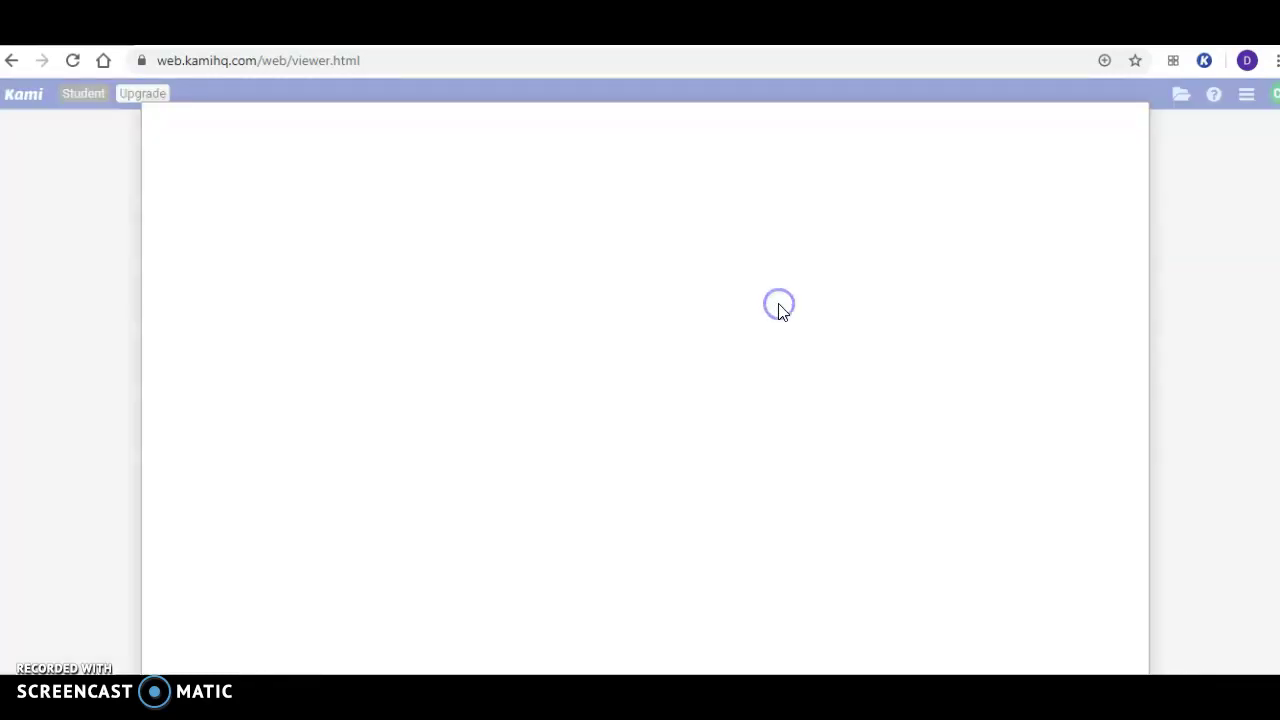
double_click(249, 354)
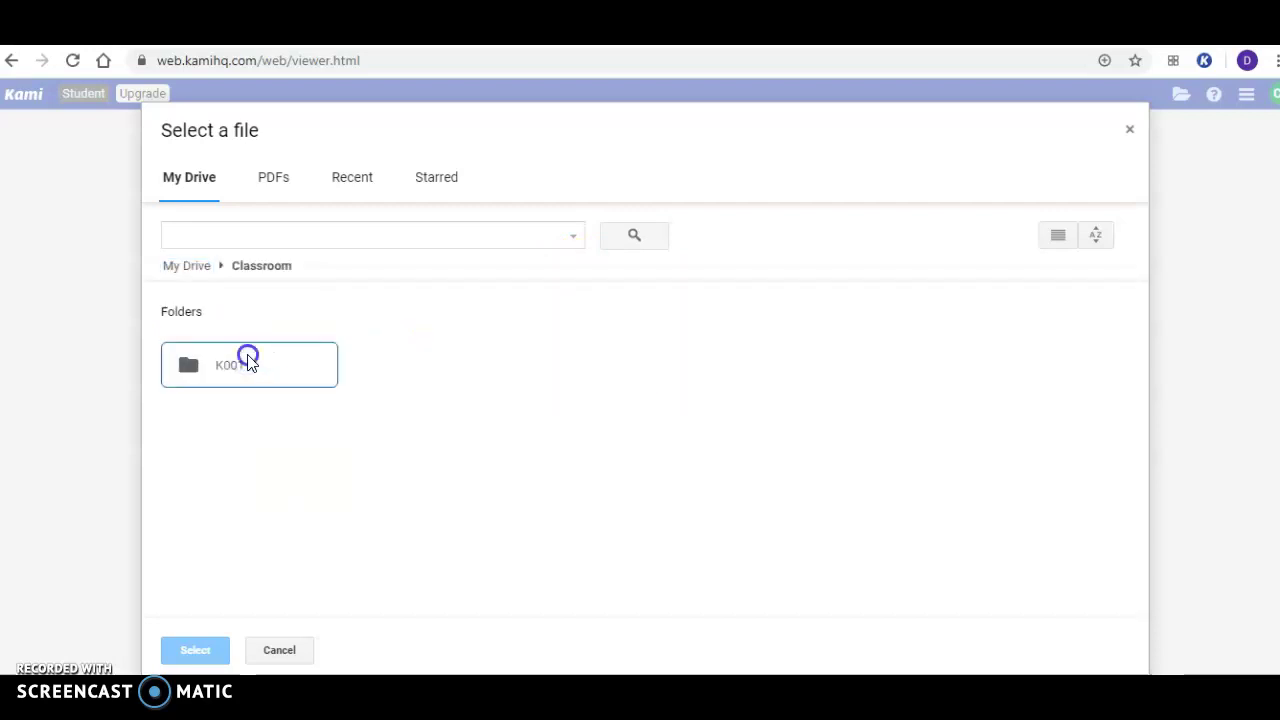
double_click(248, 362)
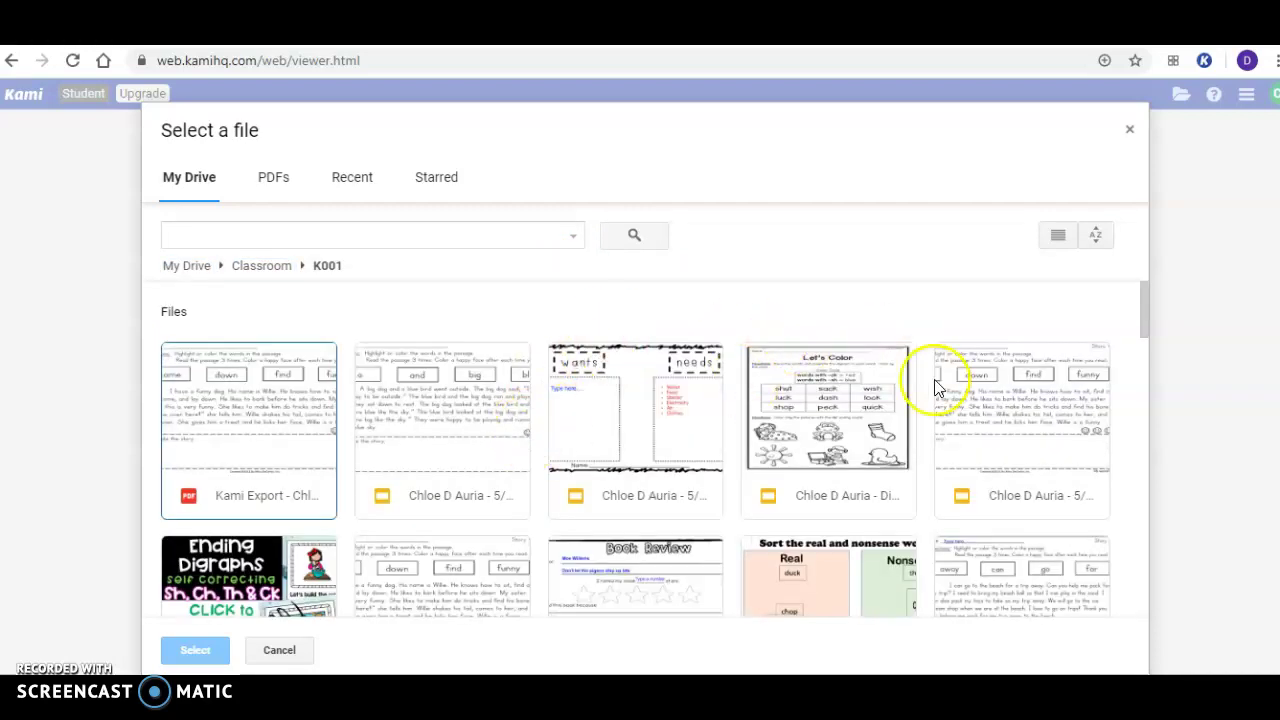
click(1151, 331)
mouse_move(1151, 331)
mouse_down()
mouse_move(1154, 478)
mouse_move(1129, 318)
mouse_up()
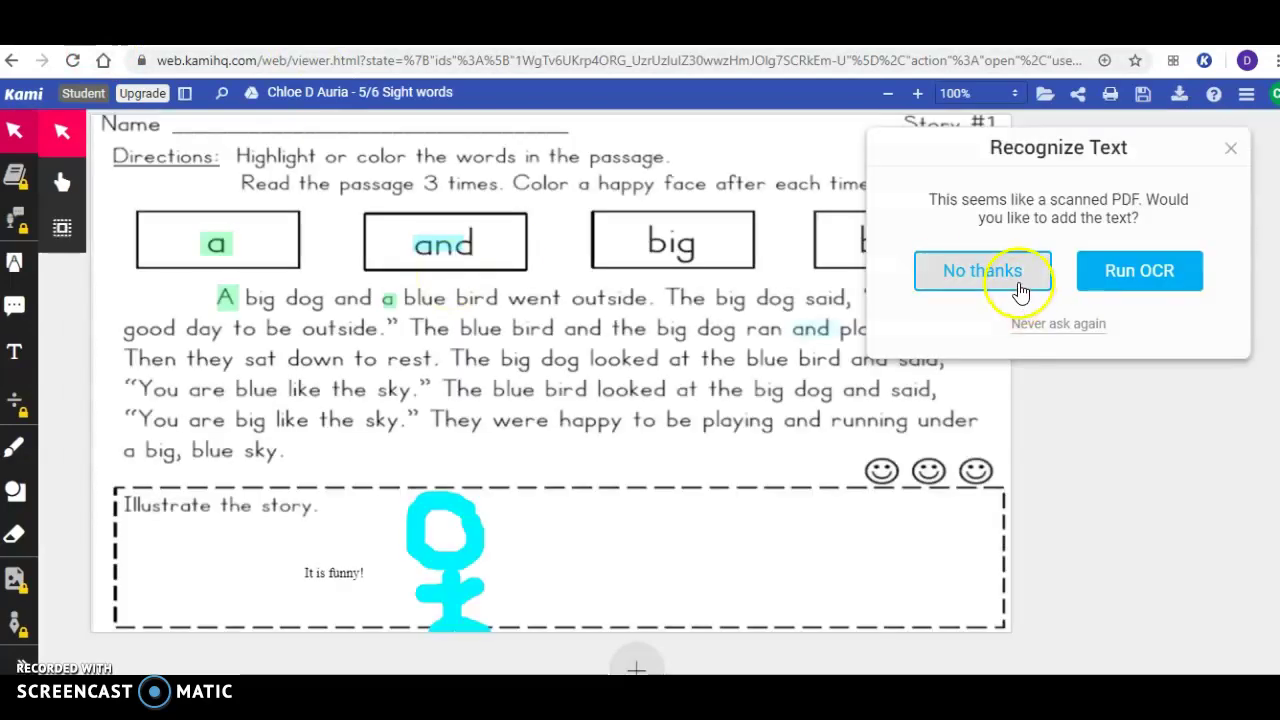
click(1019, 289)
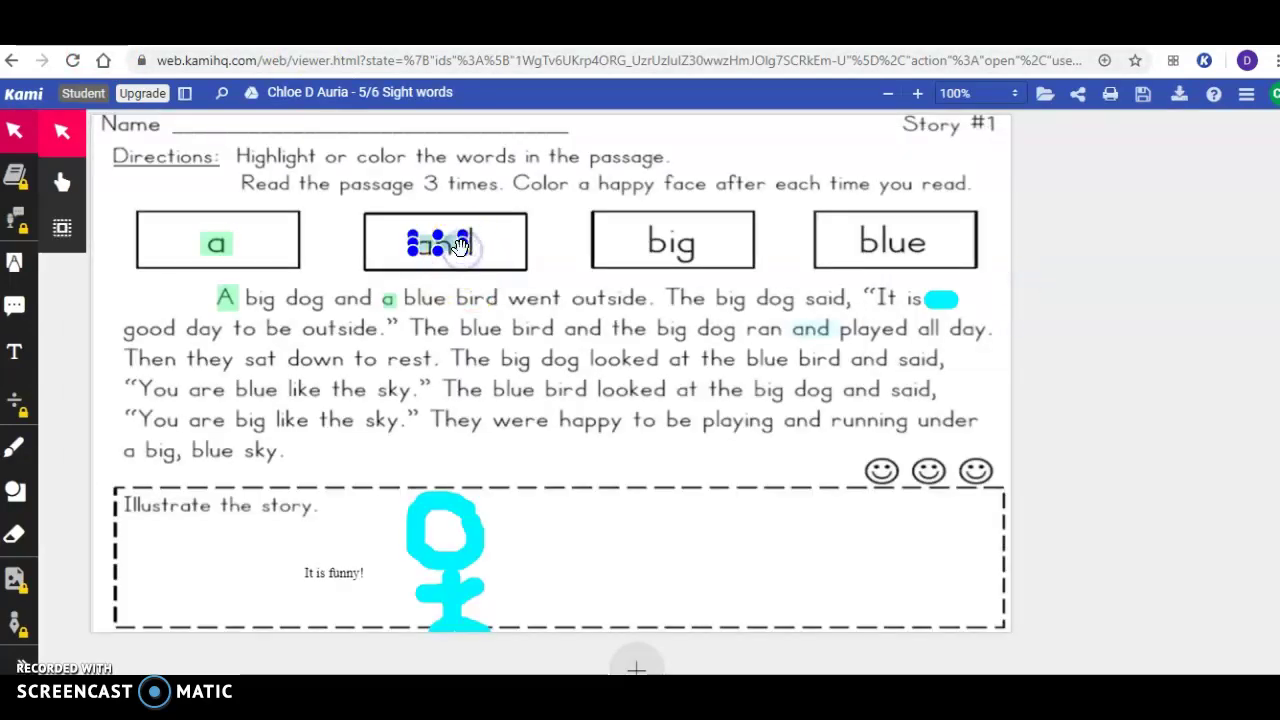
Step: Remove the highlights from the boxed words "a" and "and", and erase the blue stick figure from the illustration area
click(207, 243)
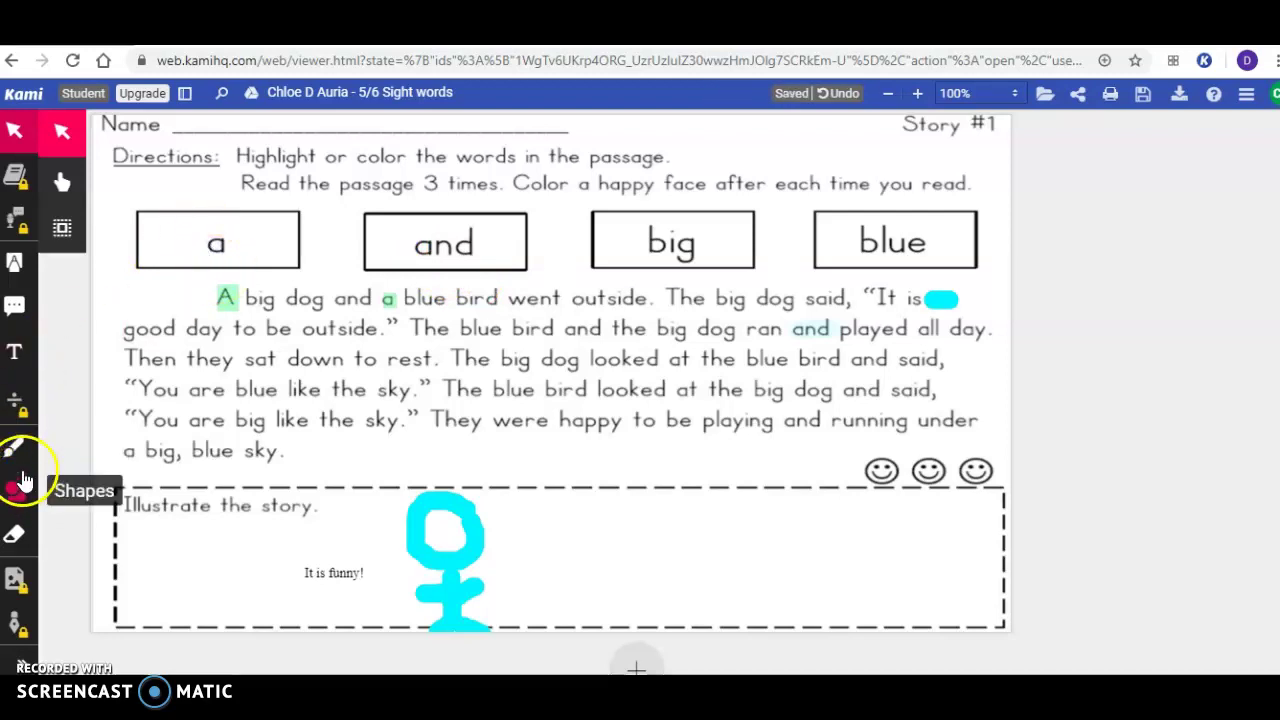
click(14, 534)
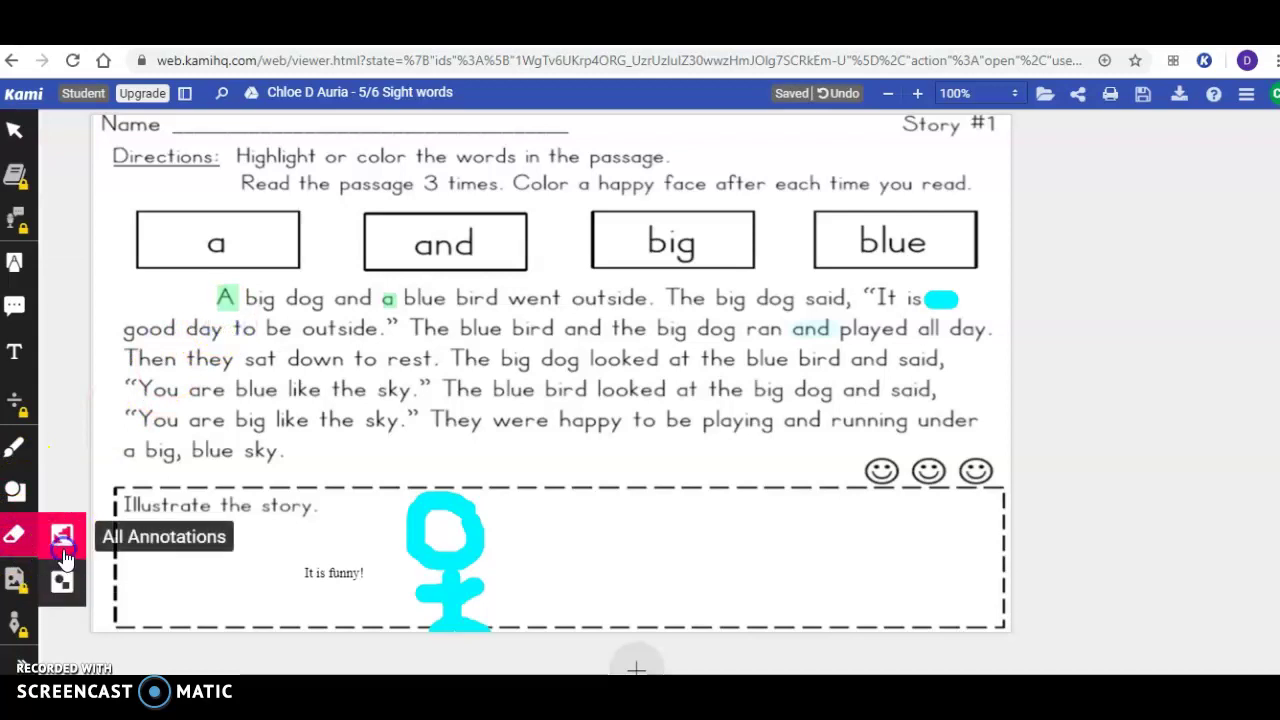
click(423, 517)
mouse_move(391, 463)
mouse_down()
mouse_move(423, 620)
mouse_move(493, 604)
mouse_up()
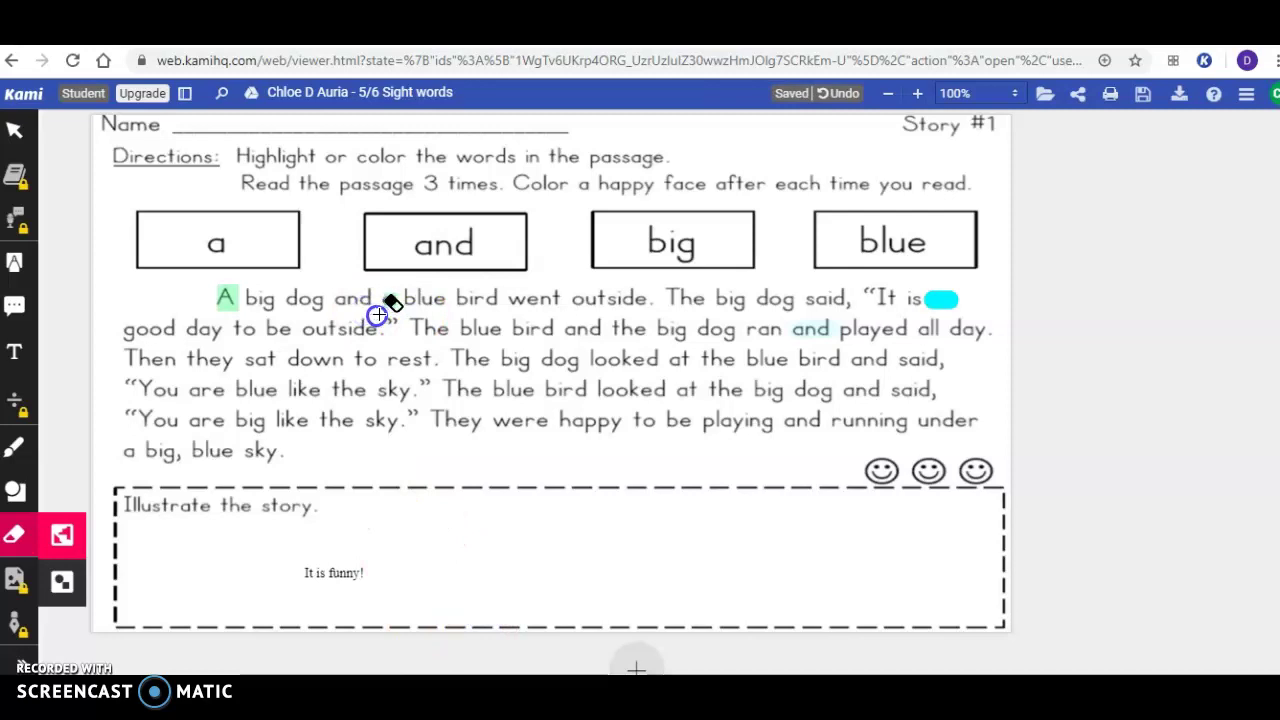
Step: Erase the green highlights and the blue mark from the words "a" in the passage's first line
click(62, 581)
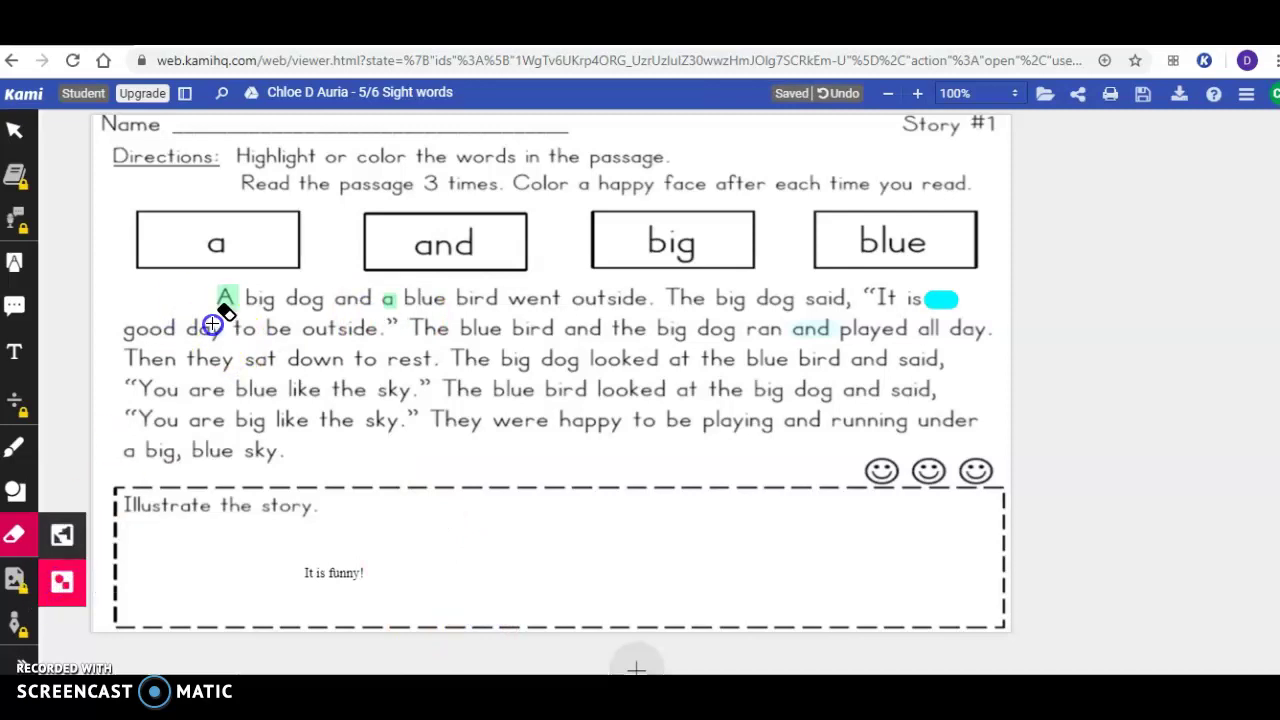
click(224, 300)
click(440, 305)
click(917, 305)
click(942, 302)
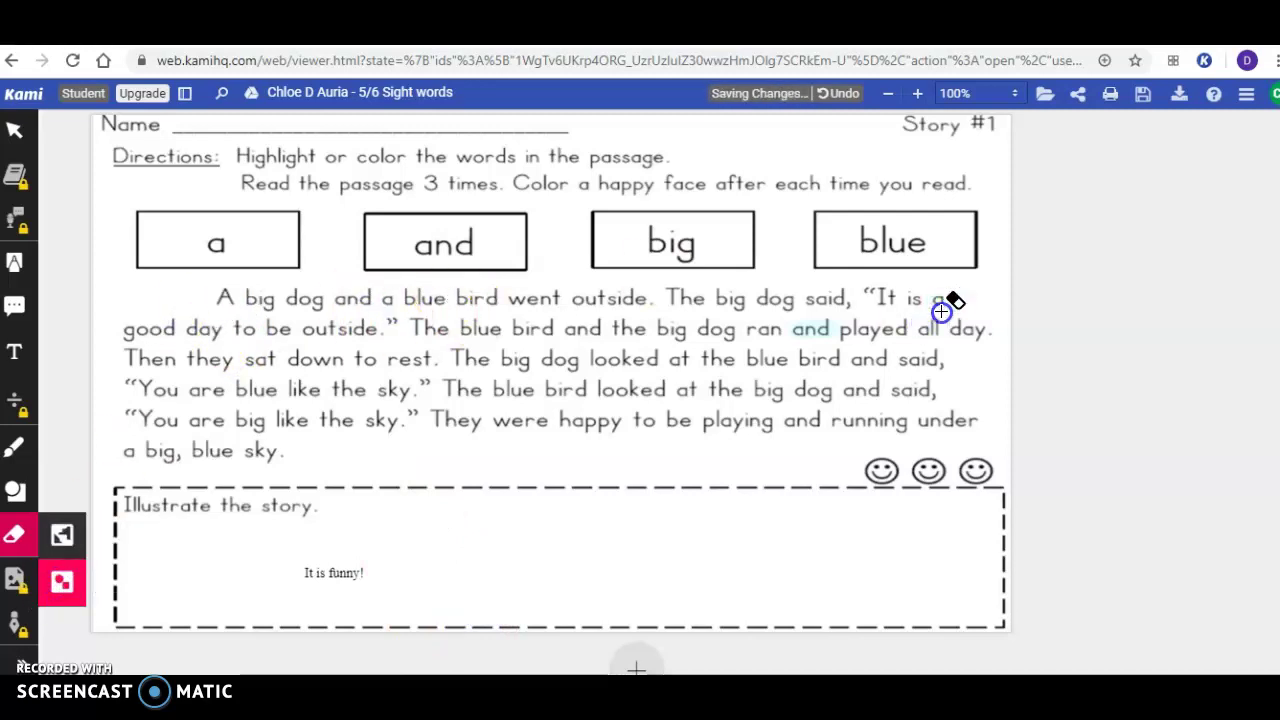
click(841, 365)
Step: Draw a green stick figure in the illustration area with the Drawing tool at stroke thickness 2
click(14, 449)
click(62, 451)
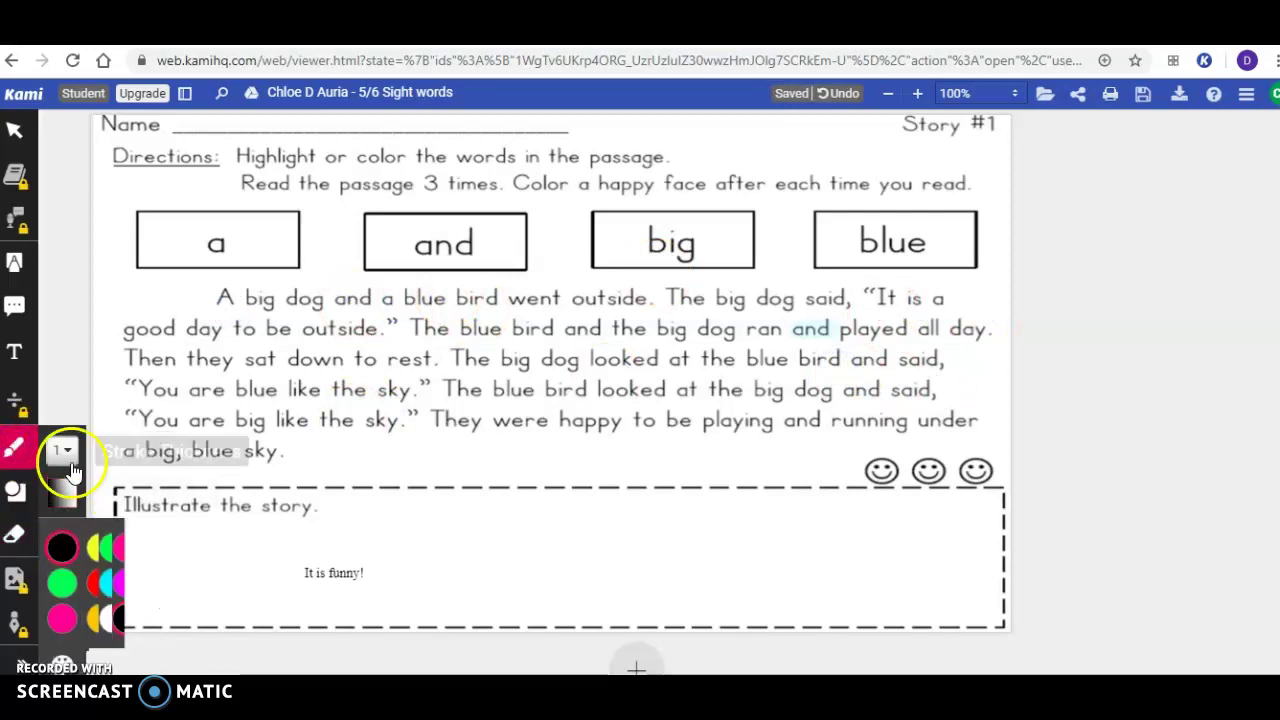
click(128, 545)
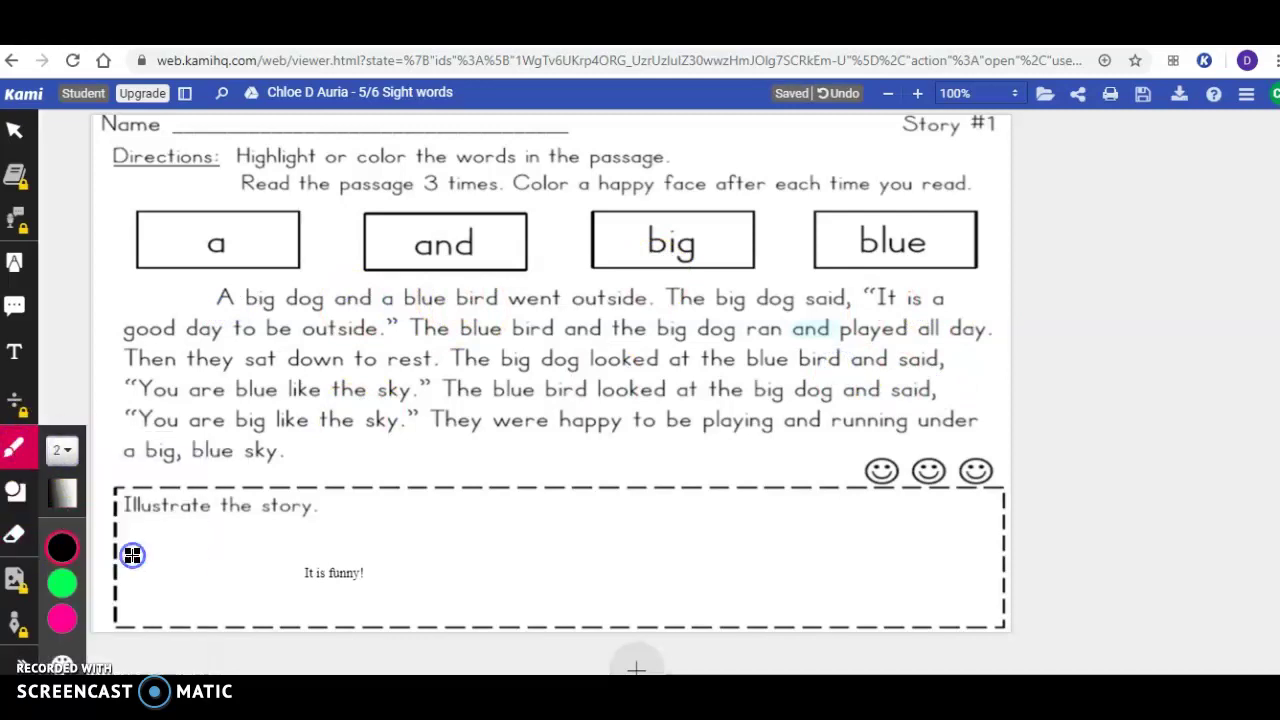
click(72, 598)
click(62, 584)
mouse_move(420, 521)
mouse_down()
mouse_move(463, 514)
mouse_move(443, 591)
mouse_move(386, 549)
mouse_up()
drag(449, 591, 431, 621)
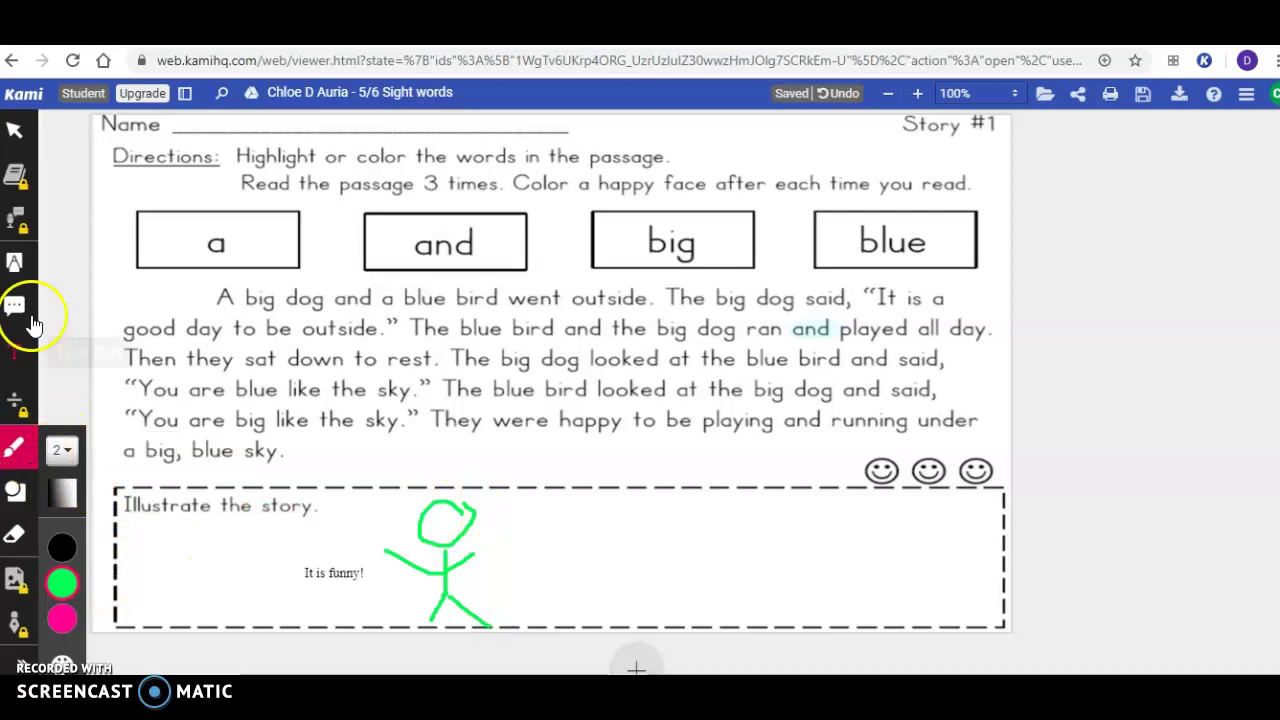
Step: Choose the freehand highlighter in cyan and mark the boxed word "a"
click(17, 265)
click(49, 270)
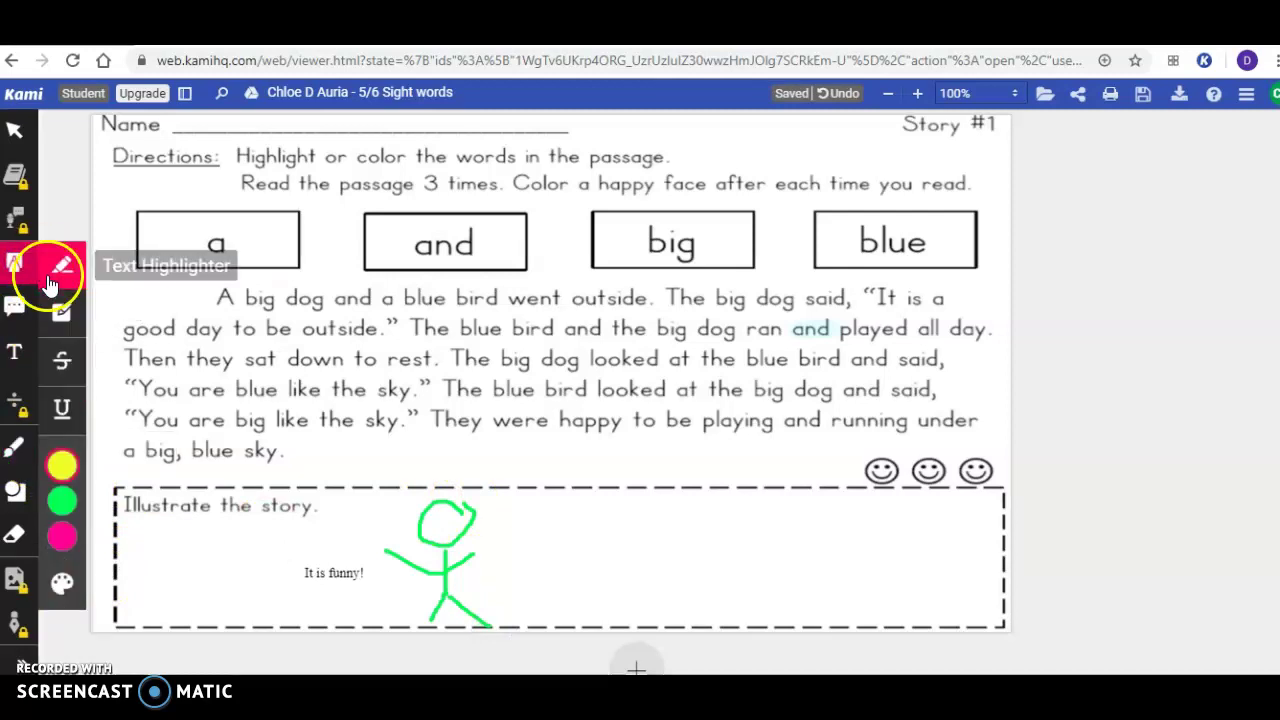
click(53, 314)
mouse_move(62, 498)
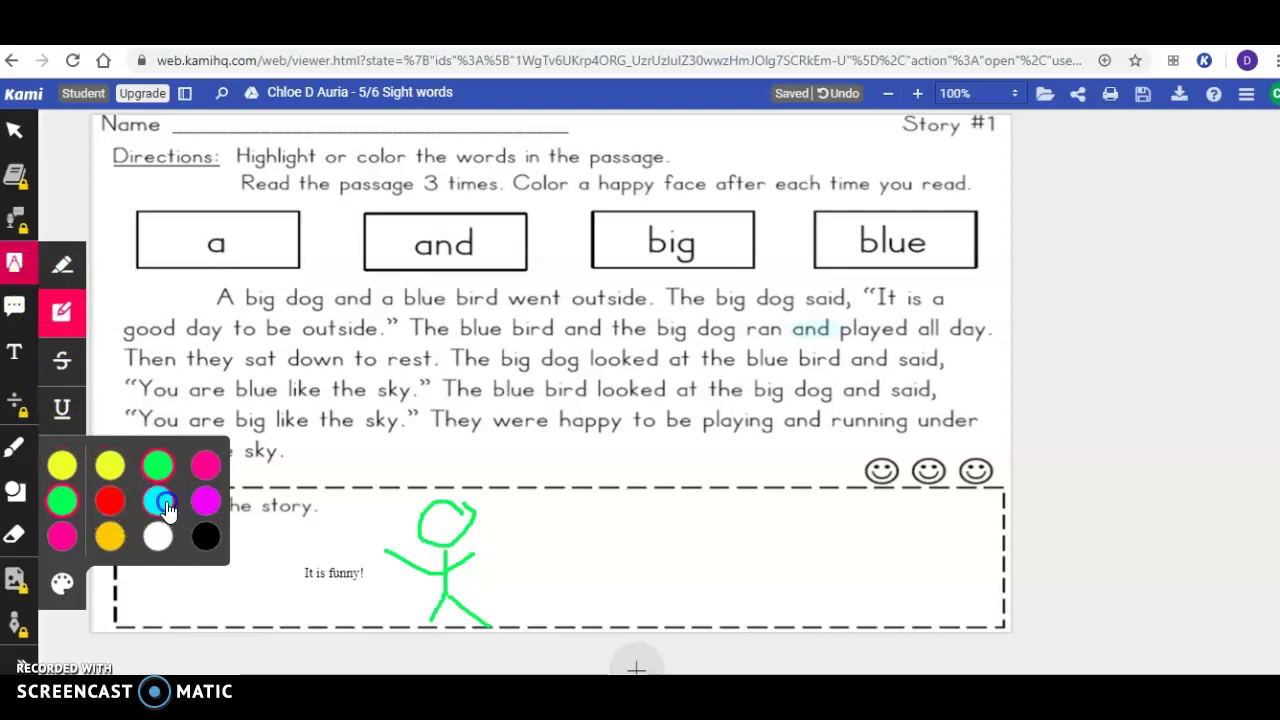
click(158, 502)
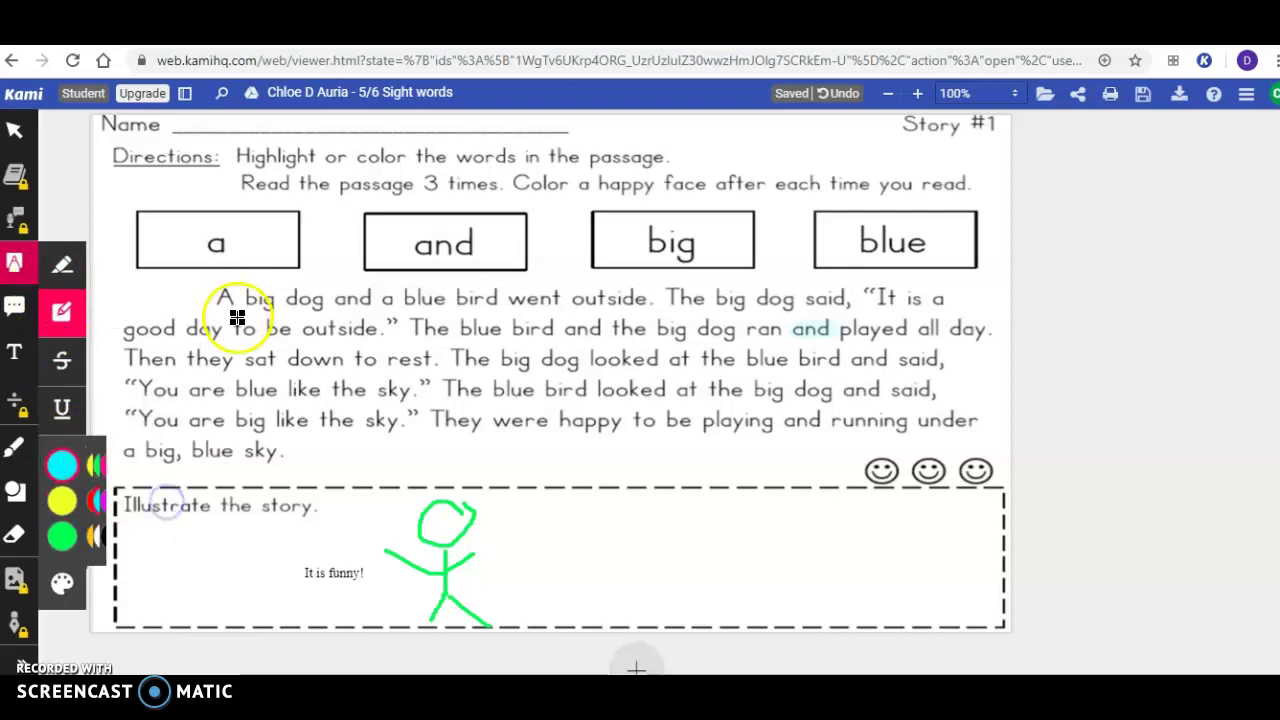
click(208, 246)
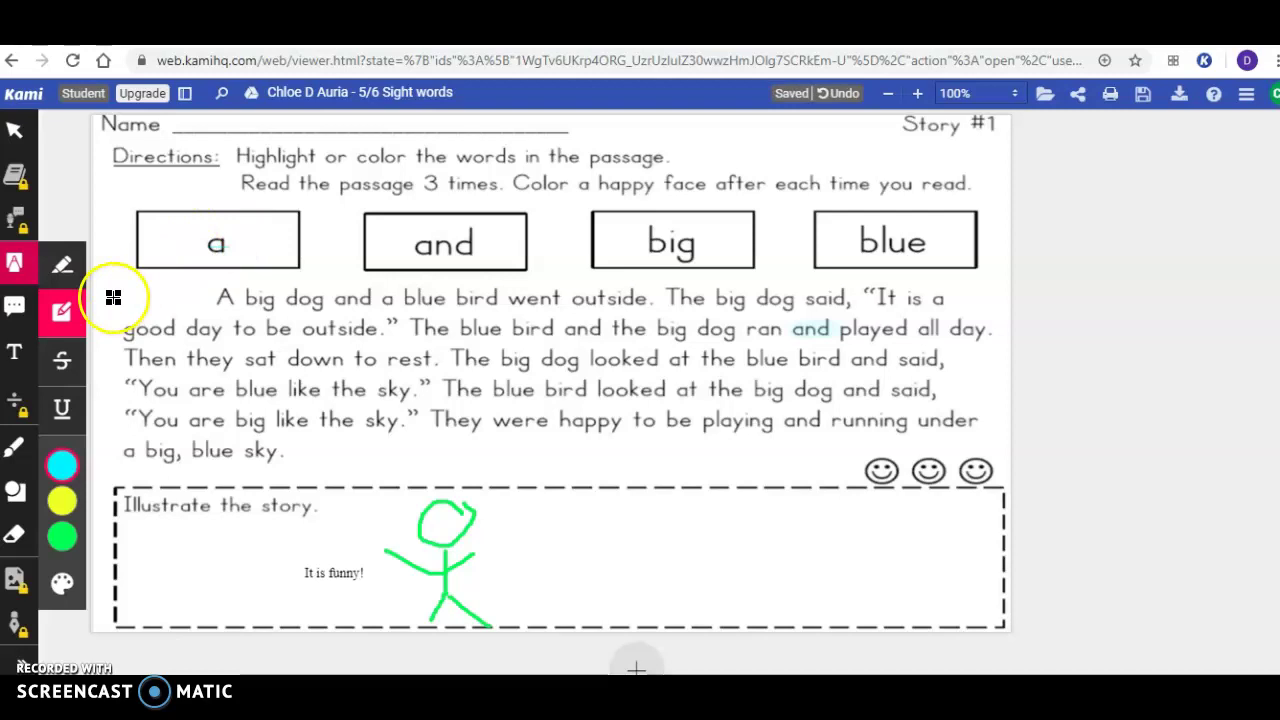
Step: Try to highlight the boxed word "a" with the Text Highlighter
click(62, 264)
click(216, 262)
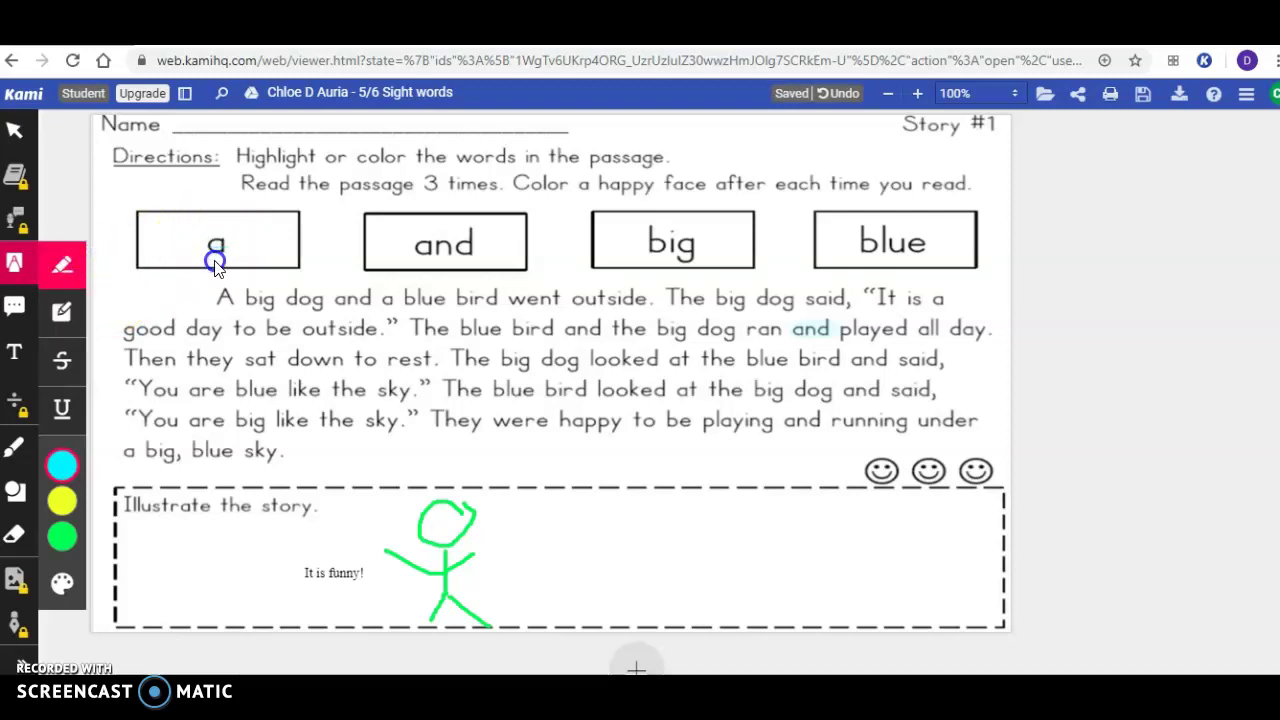
click(218, 222)
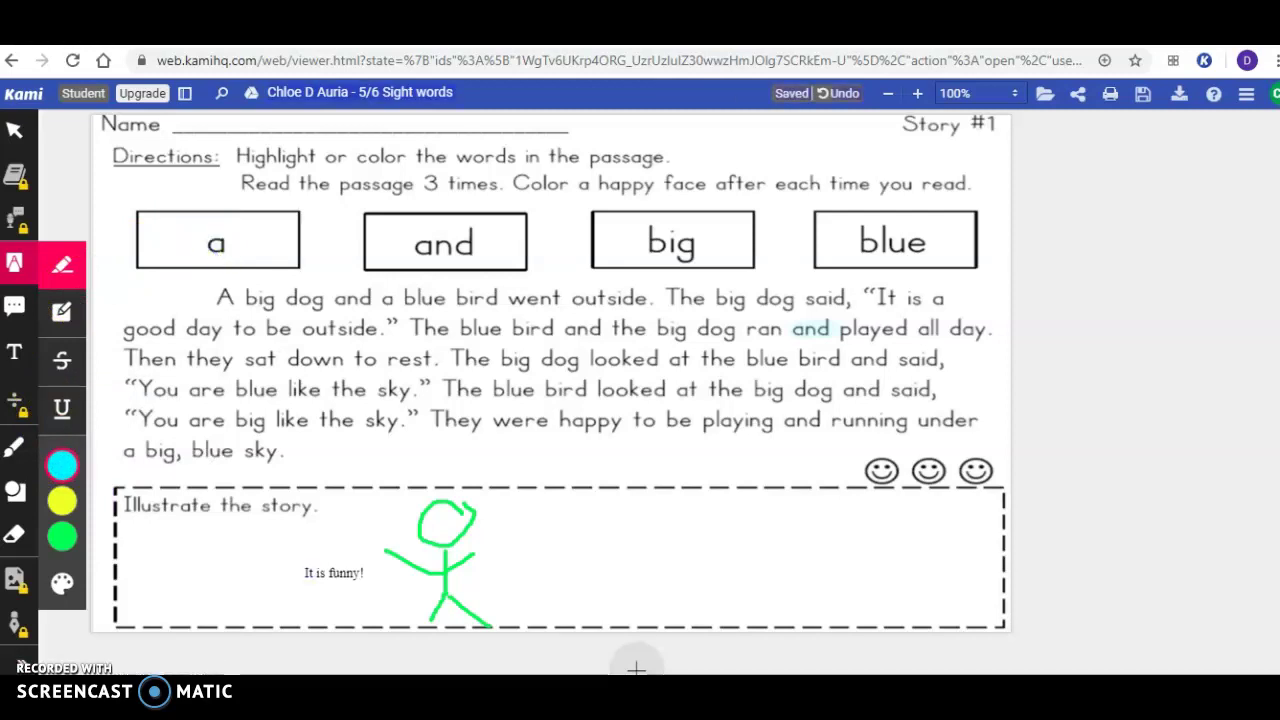
Step: Highlight the boxed word "a" and each "a" in the passage's first line in cyan with the freehand highlighter
key(h)
drag(207, 232, 229, 256)
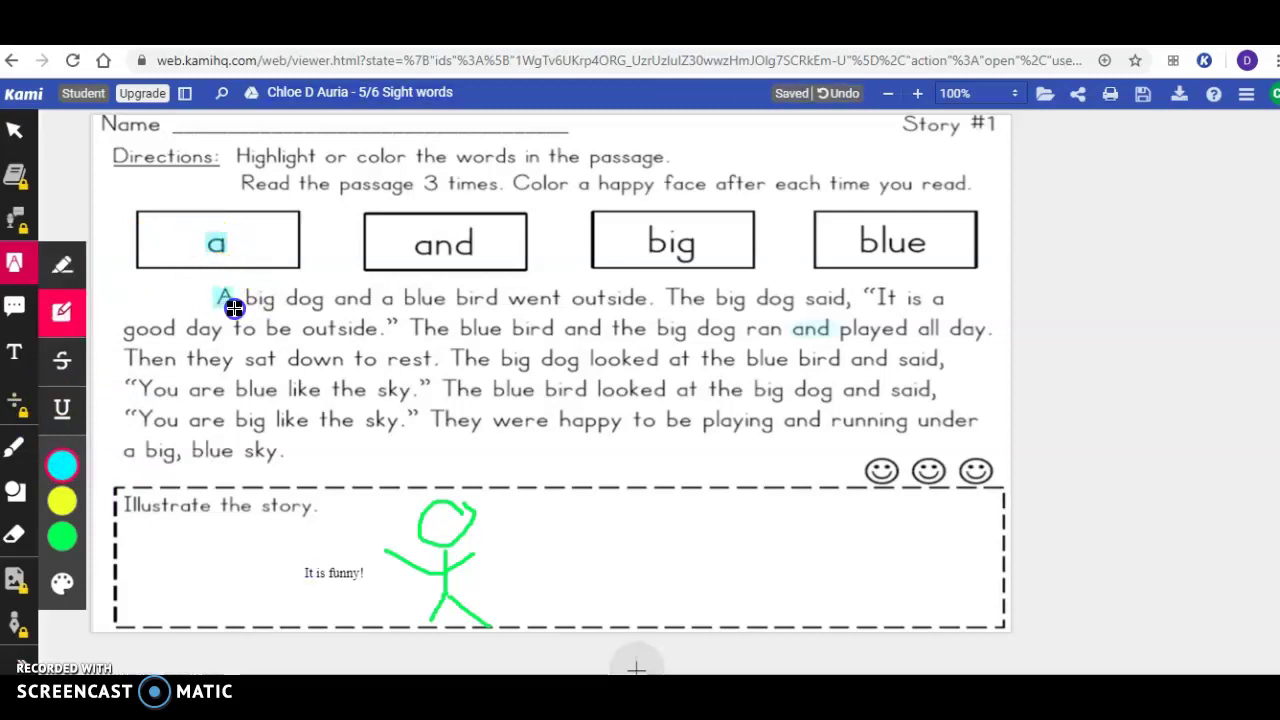
drag(233, 308, 235, 308)
drag(384, 290, 396, 311)
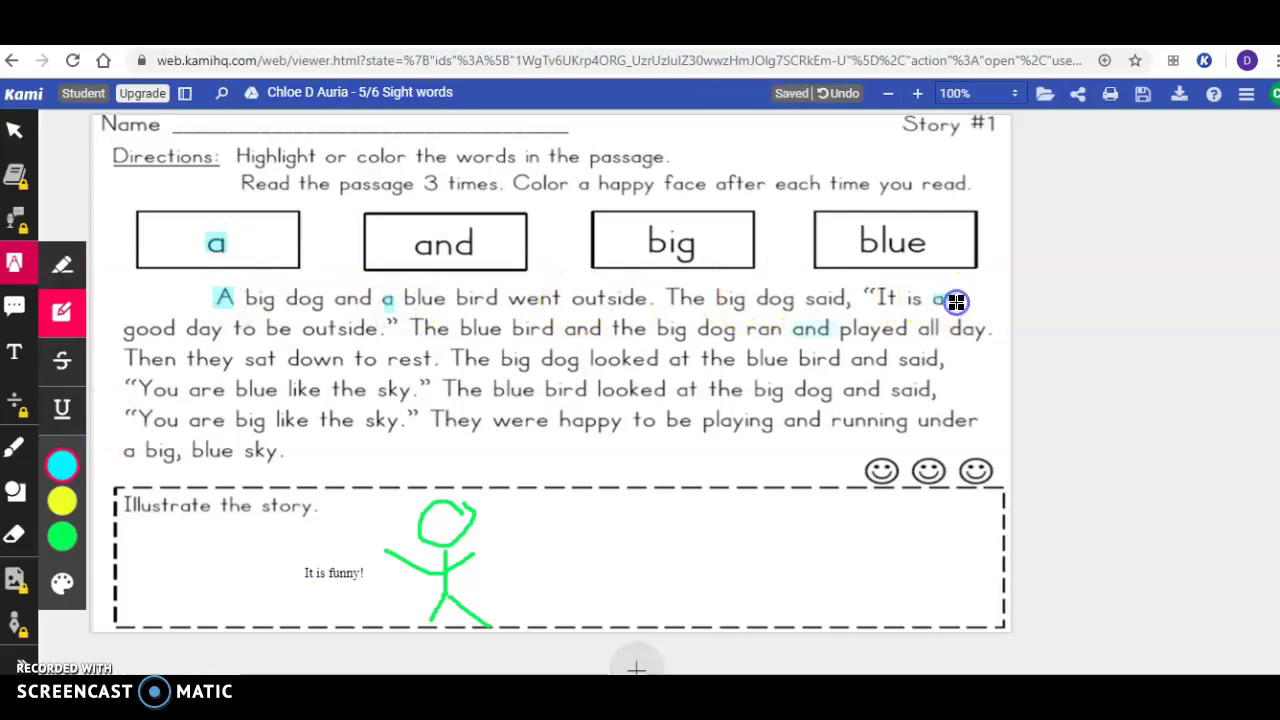
Step: Highlight the boxed word "and" and the first "and" in the passage in yellow
click(62, 500)
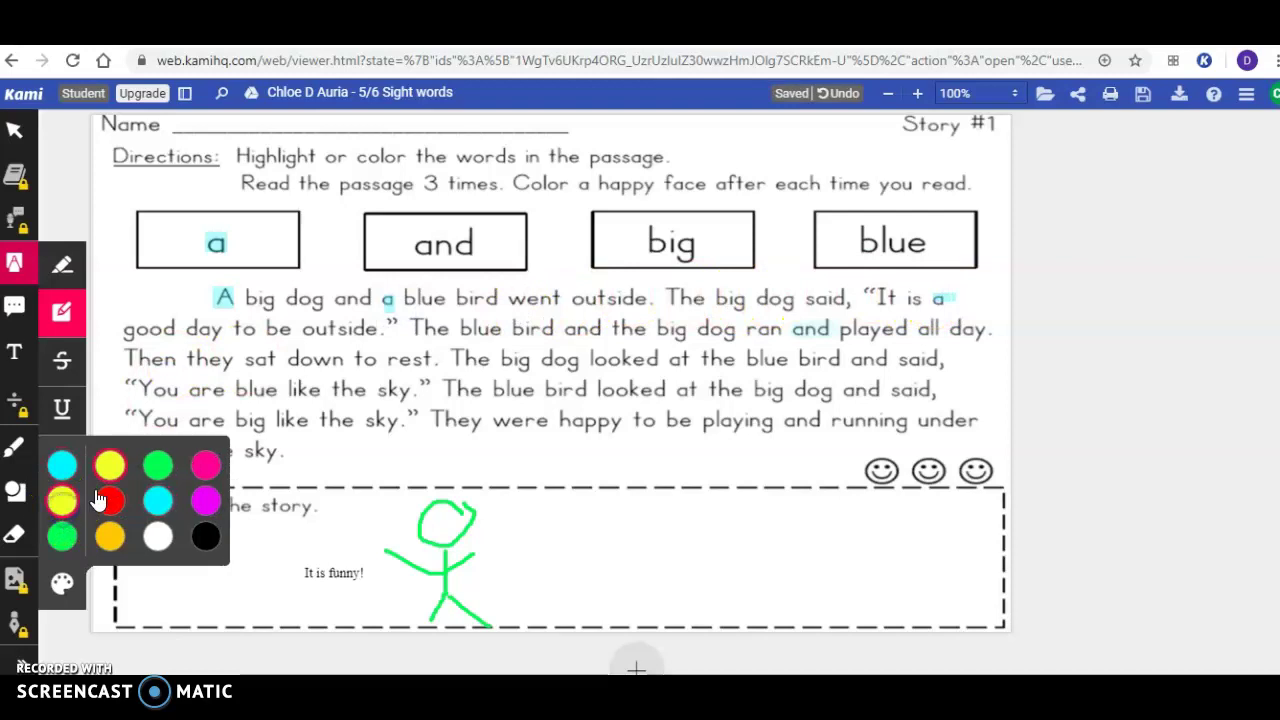
drag(380, 240, 489, 255)
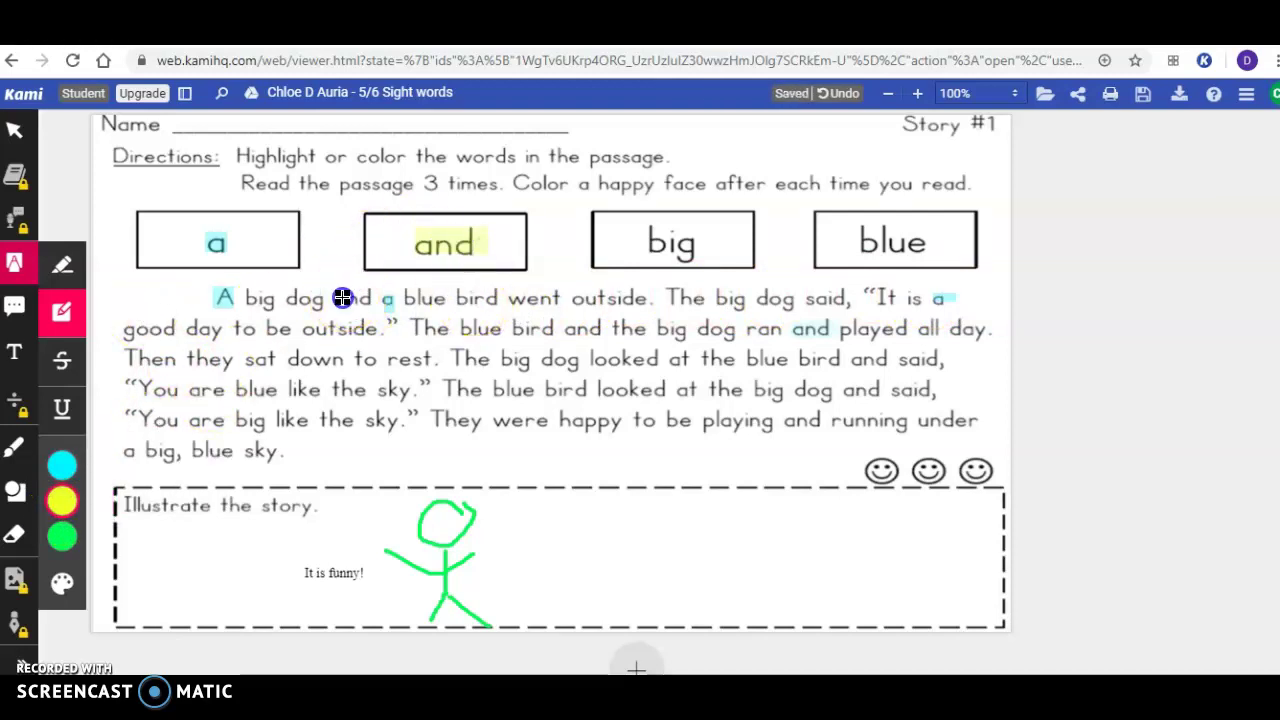
drag(342, 290, 372, 302)
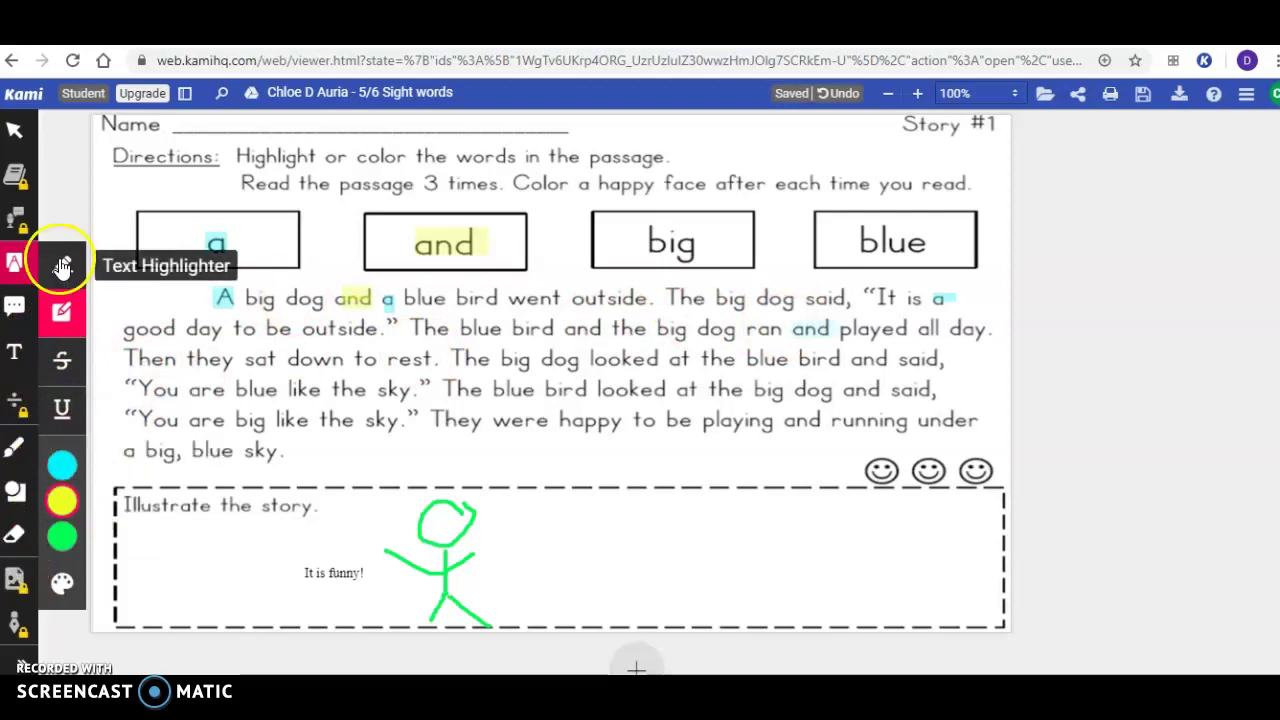
Step: Open the "It is funny!" text box in the illustration area for editing
click(18, 351)
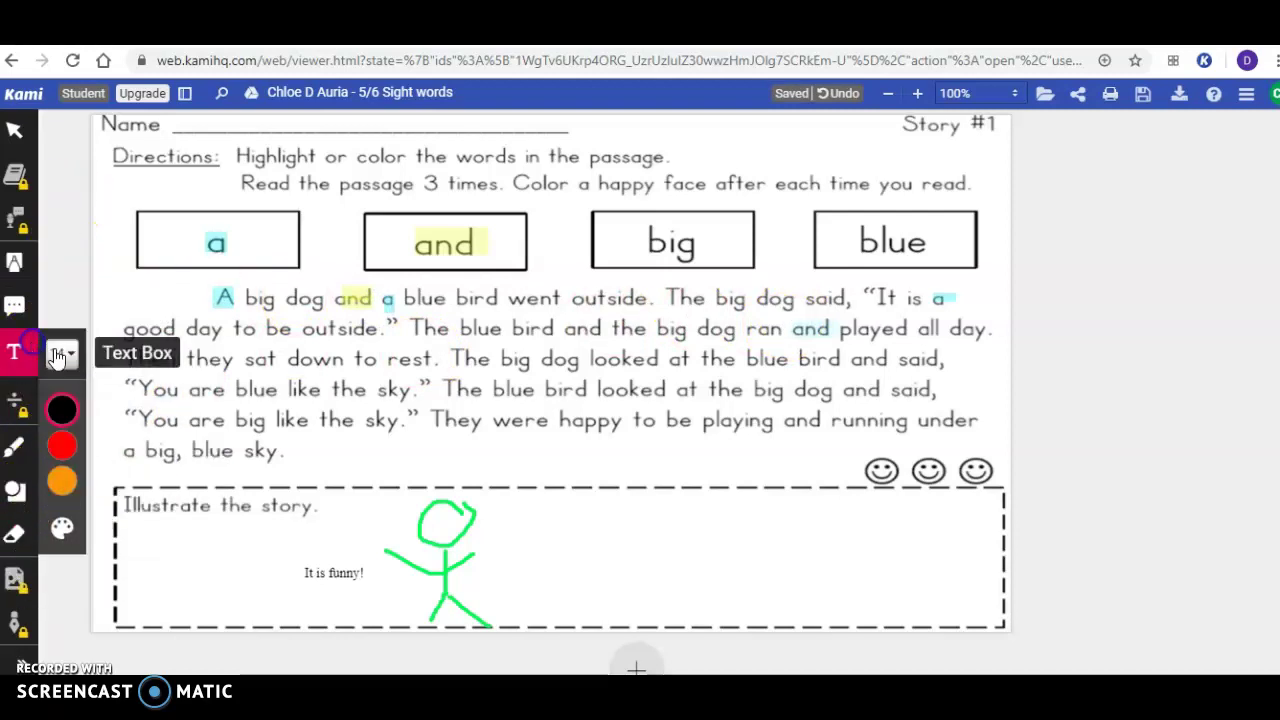
click(350, 569)
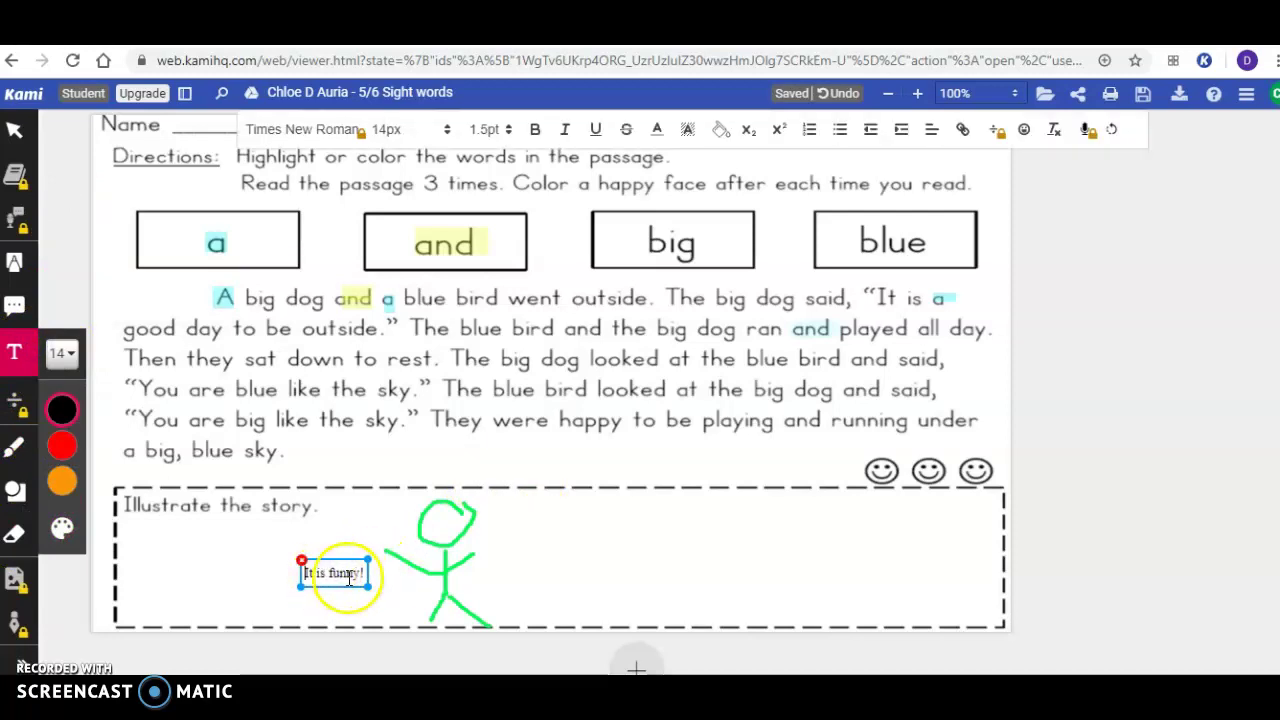
click(75, 262)
Step: Handwrite "I like to play." beside the stick figure in green with the drawing tool at stroke thickness 1
click(16, 445)
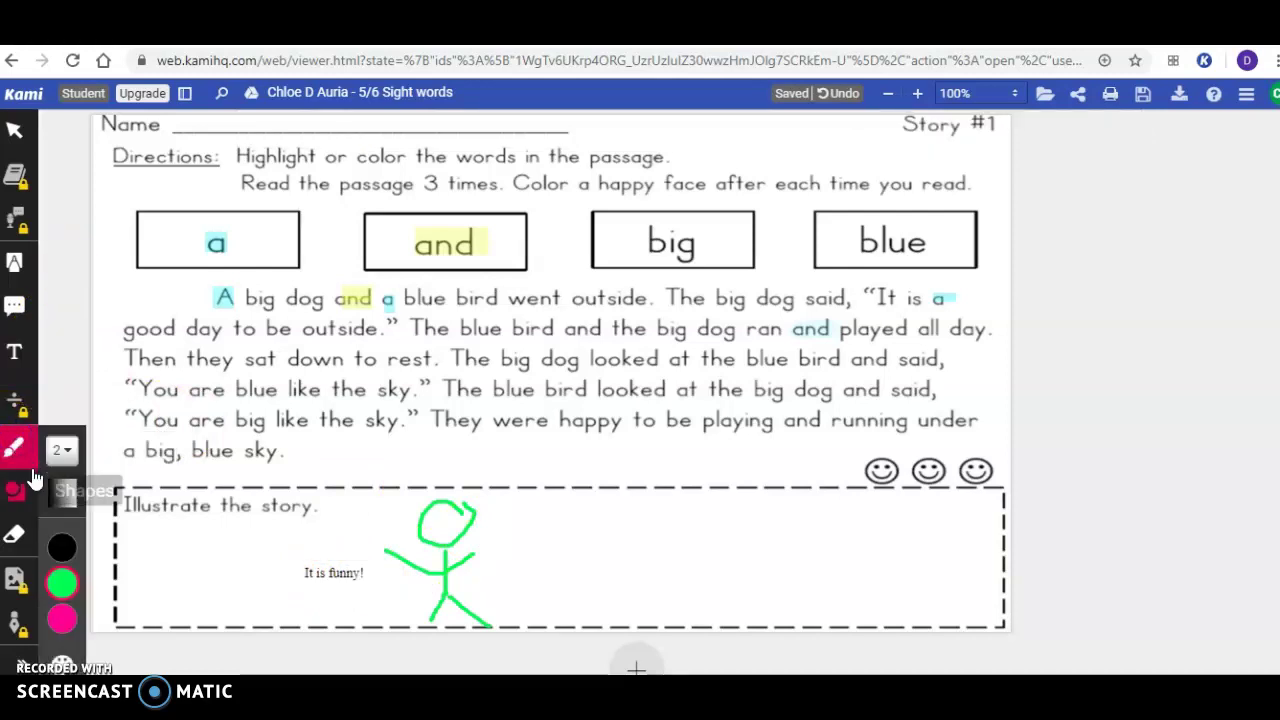
click(62, 547)
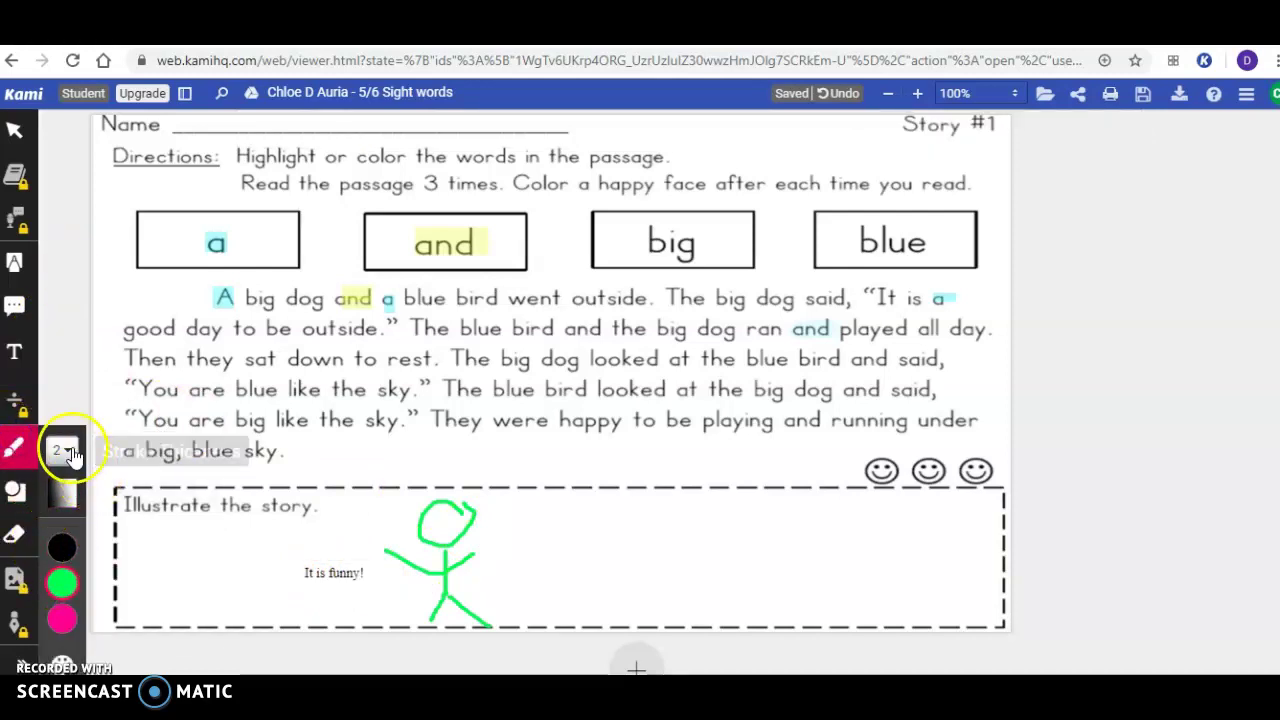
click(62, 450)
click(127, 537)
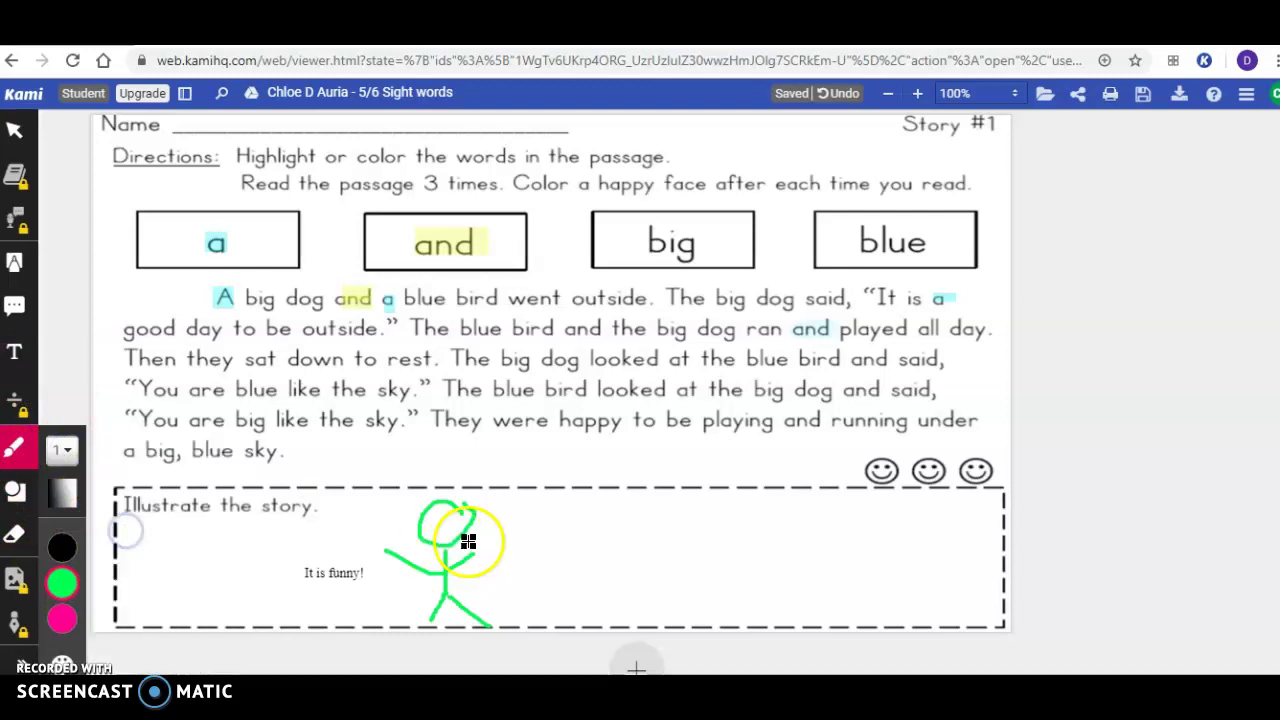
mouse_move(529, 512)
mouse_down()
mouse_move(576, 511)
mouse_move(561, 537)
mouse_up()
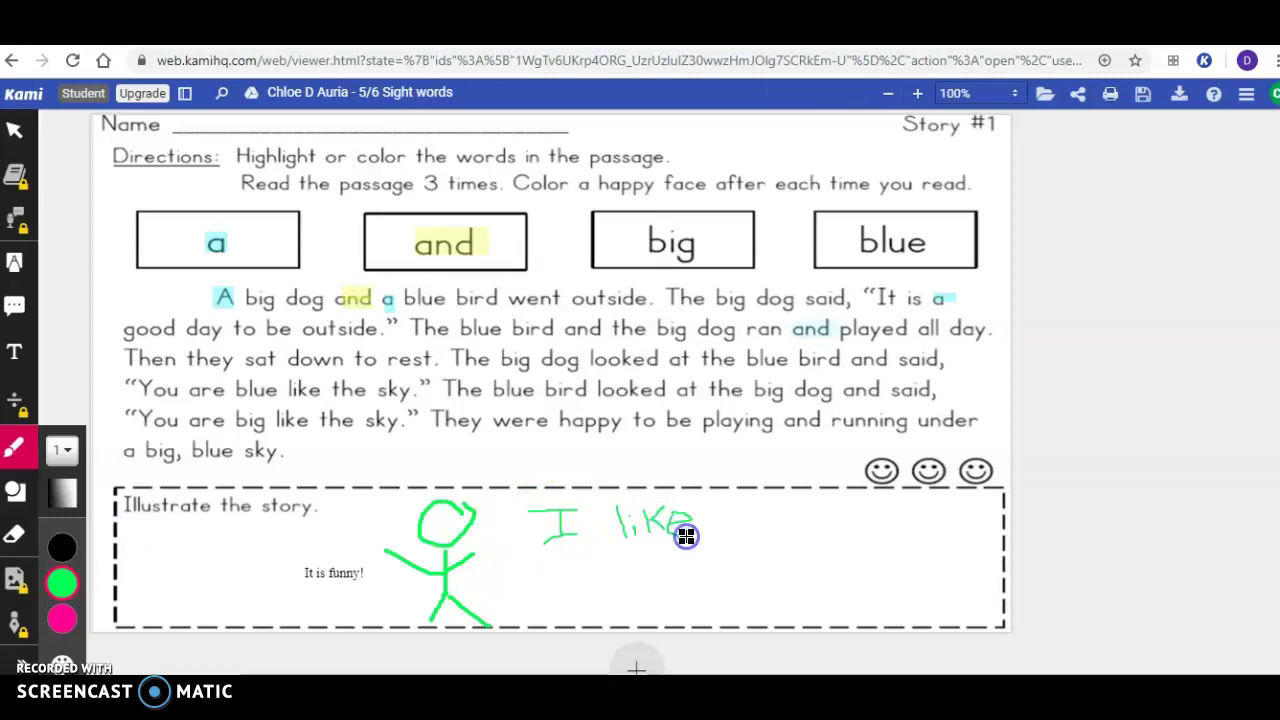
drag(716, 505, 717, 540)
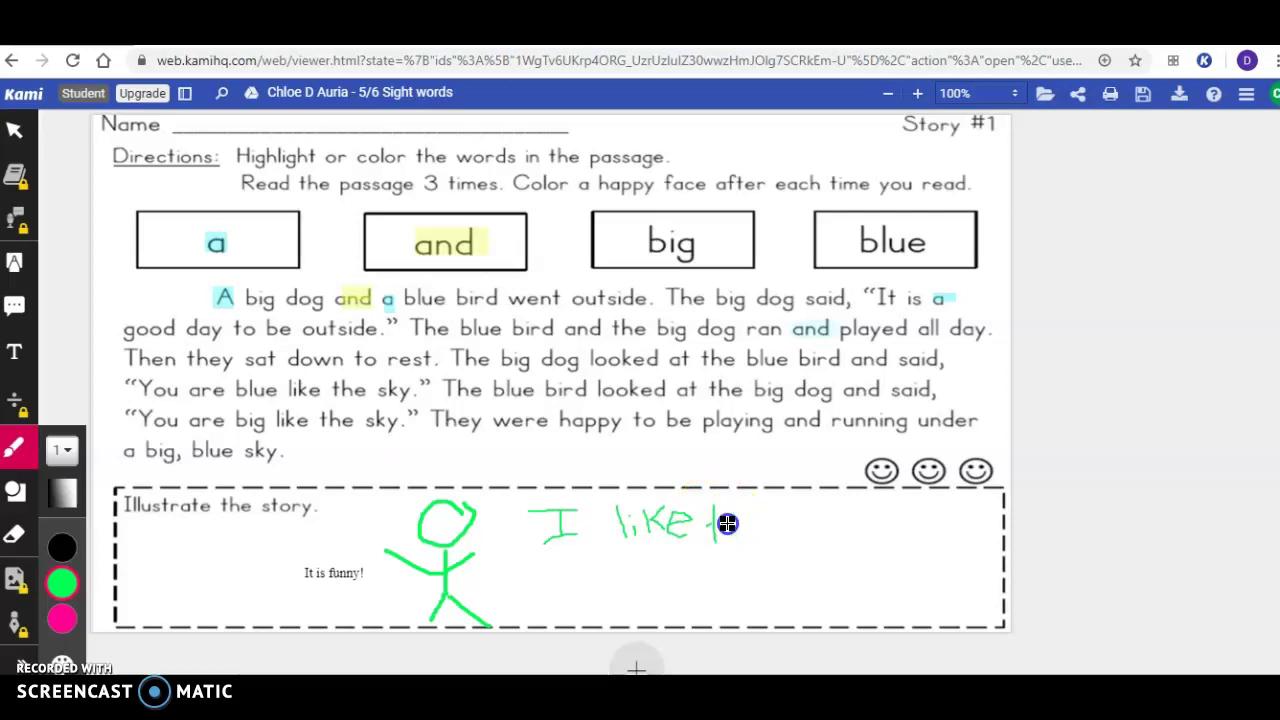
drag(801, 528, 805, 548)
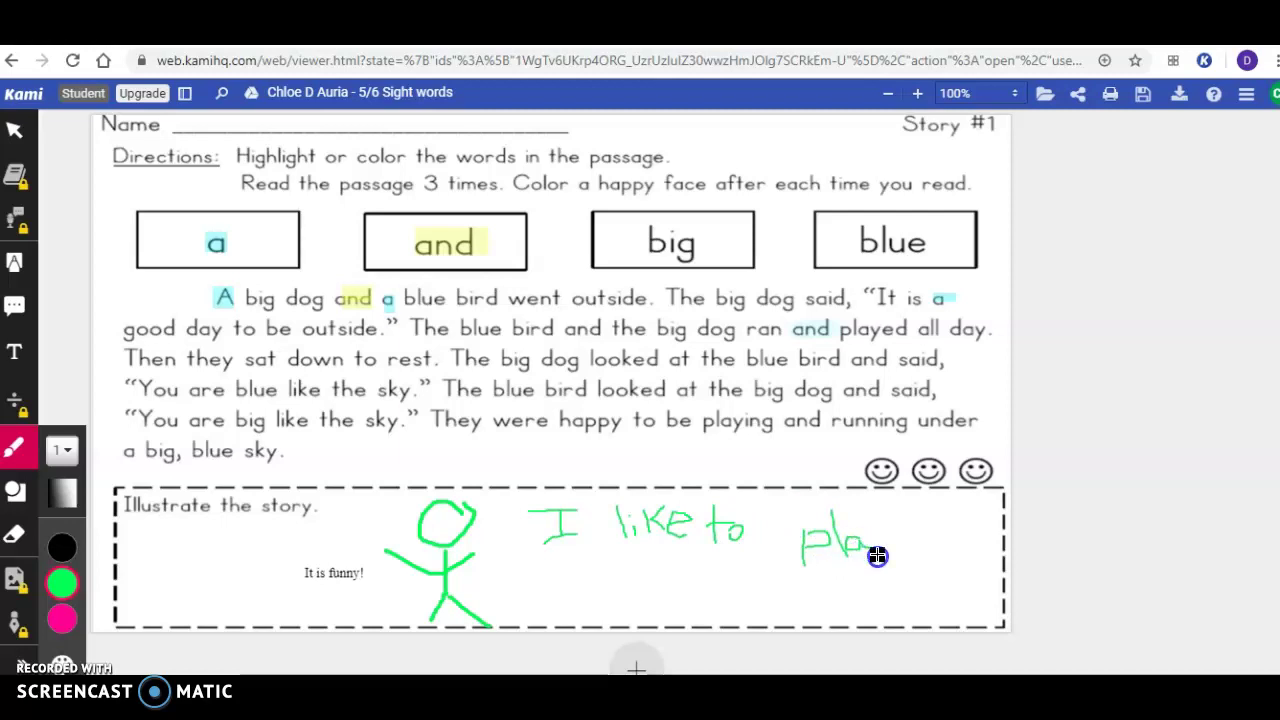
drag(901, 534, 899, 629)
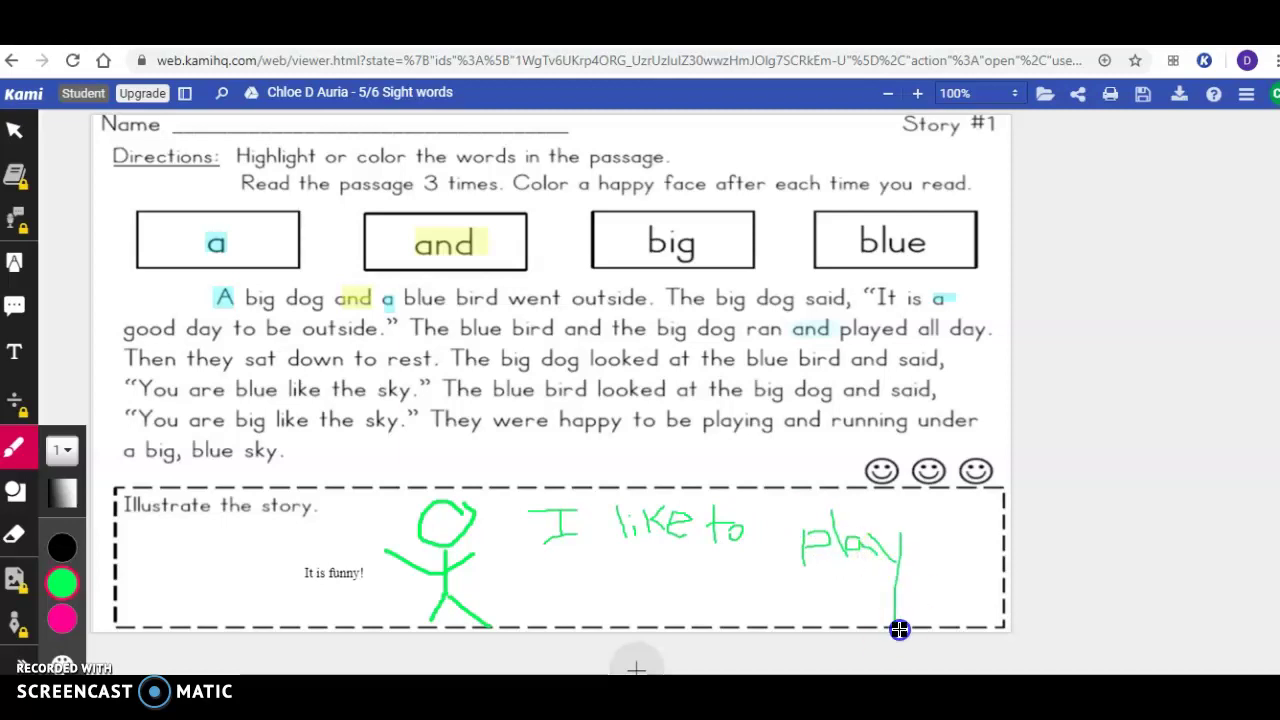
click(906, 579)
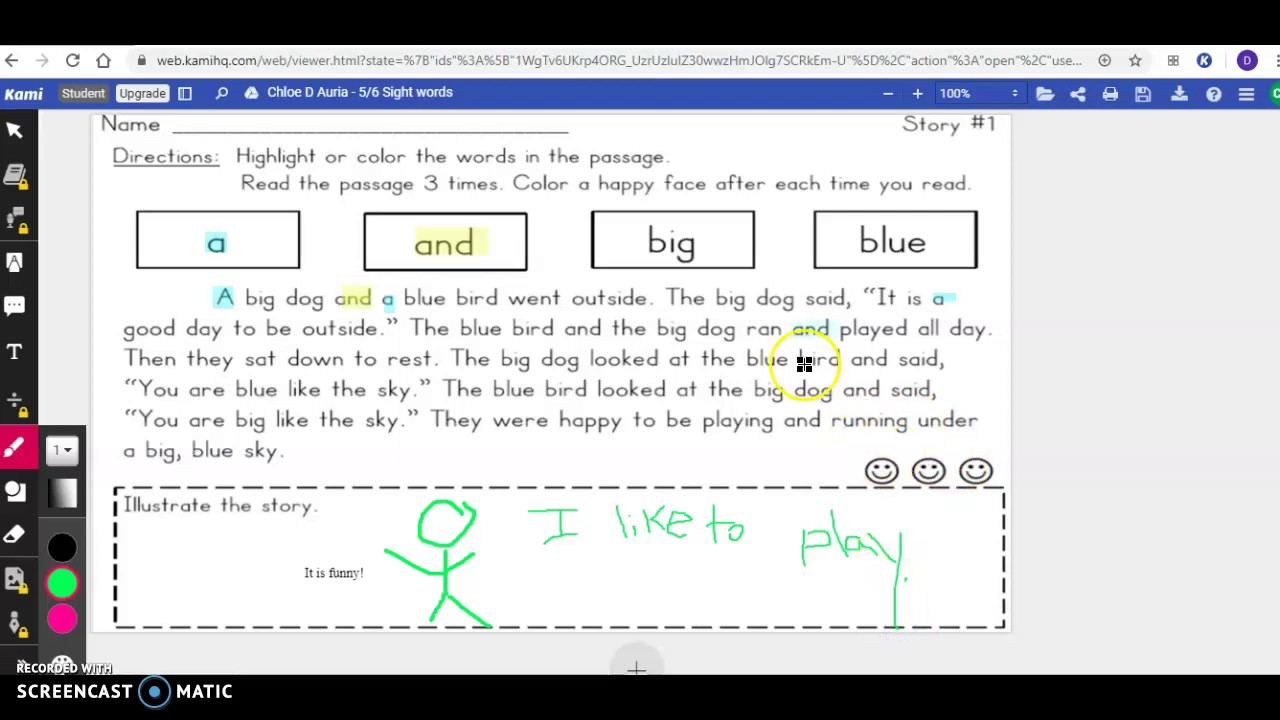
Step: Color the three happy faces below the passage yellow with the drawing tool at stroke thickness 6
click(62, 452)
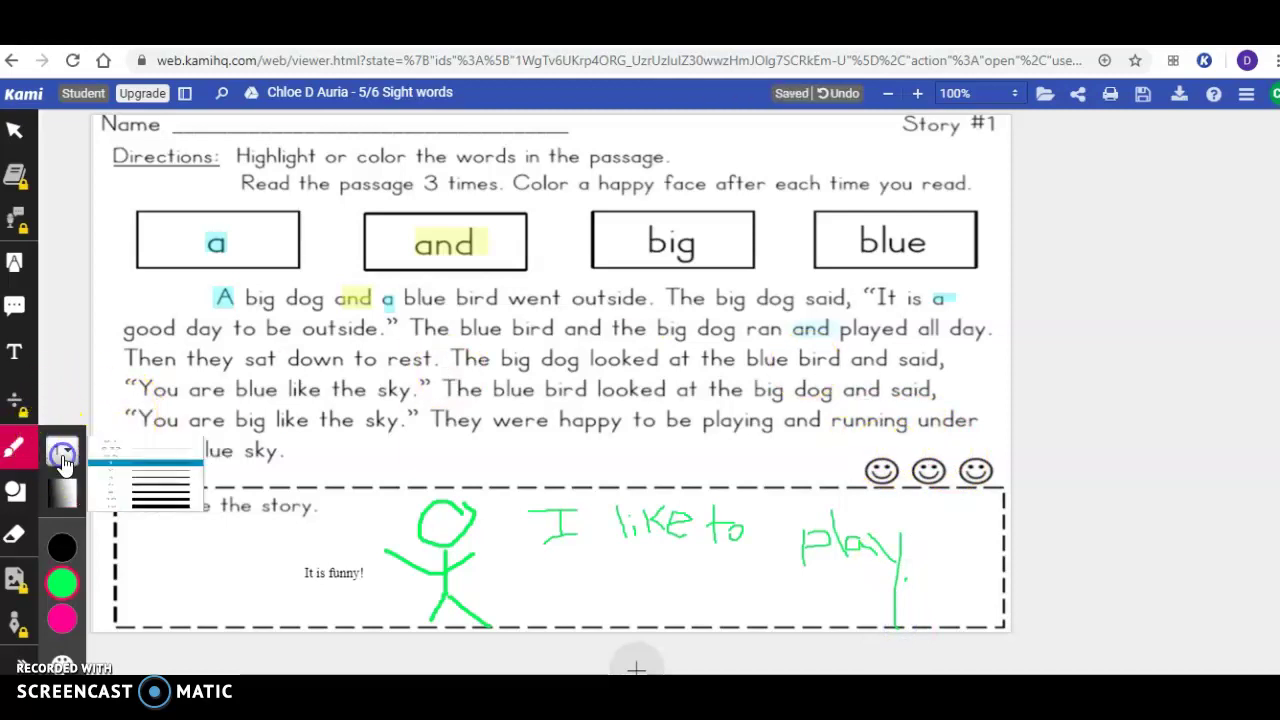
click(114, 600)
click(72, 624)
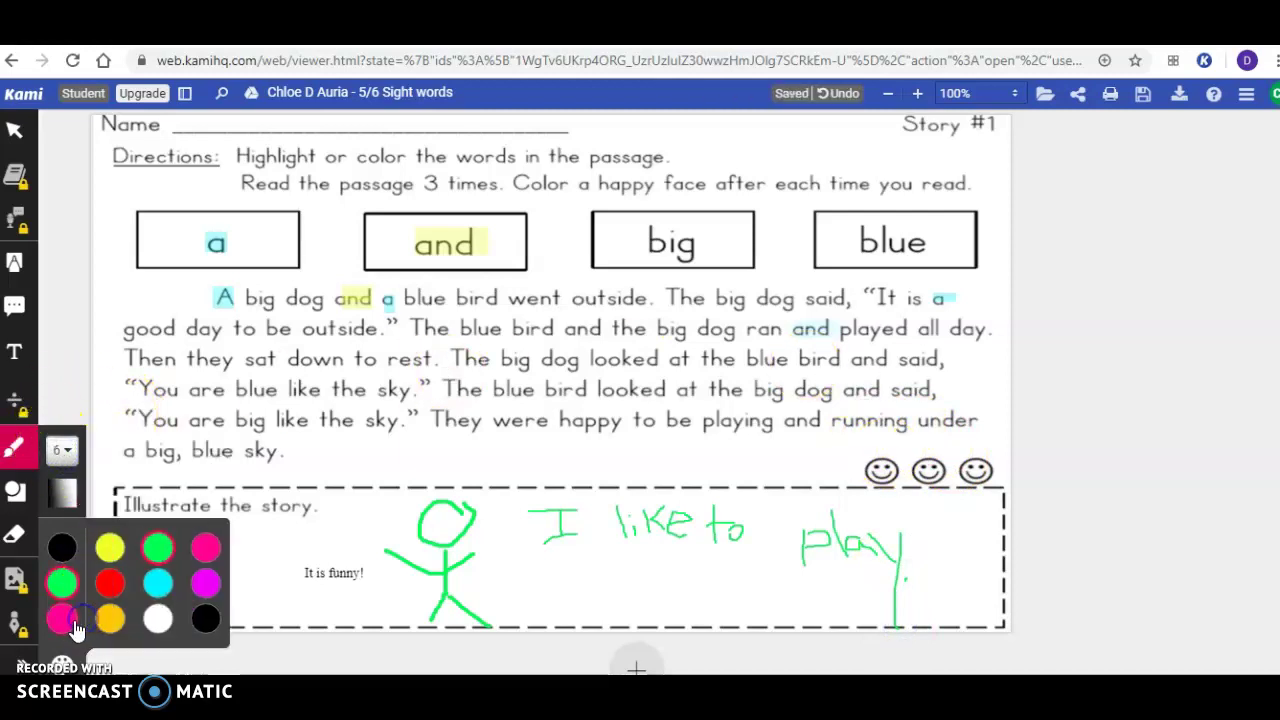
click(110, 546)
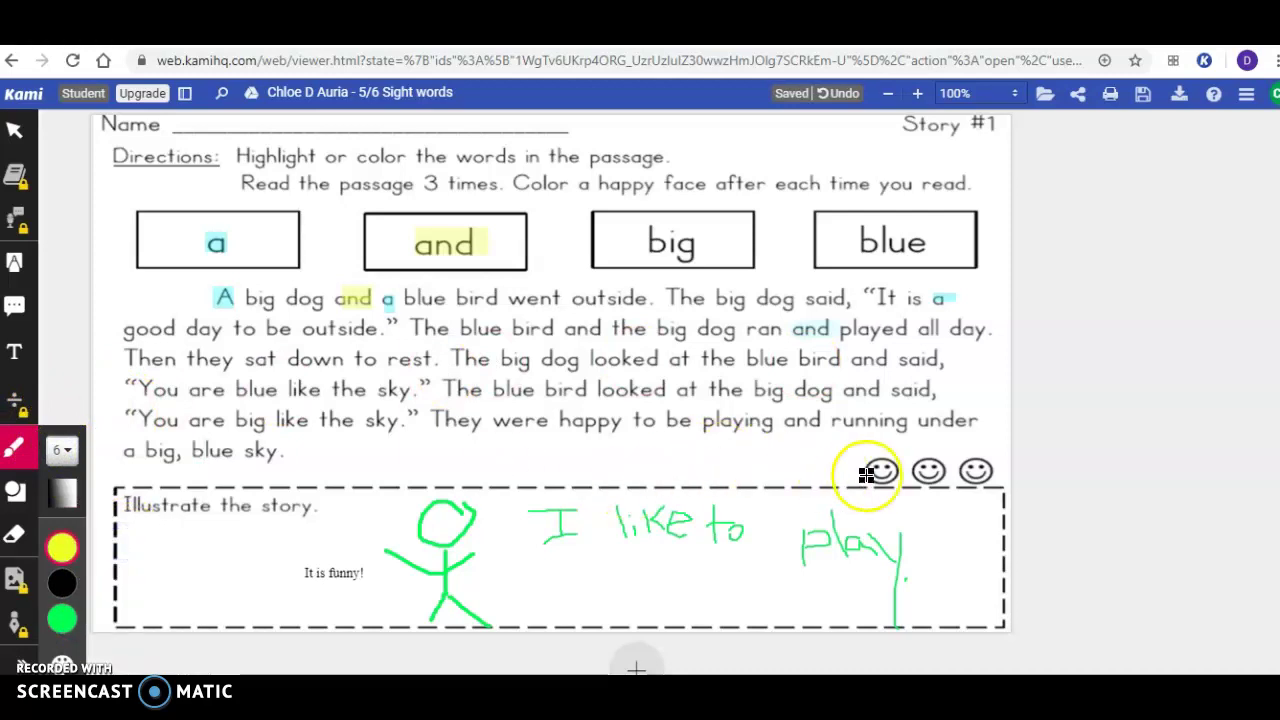
drag(866, 474, 882, 471)
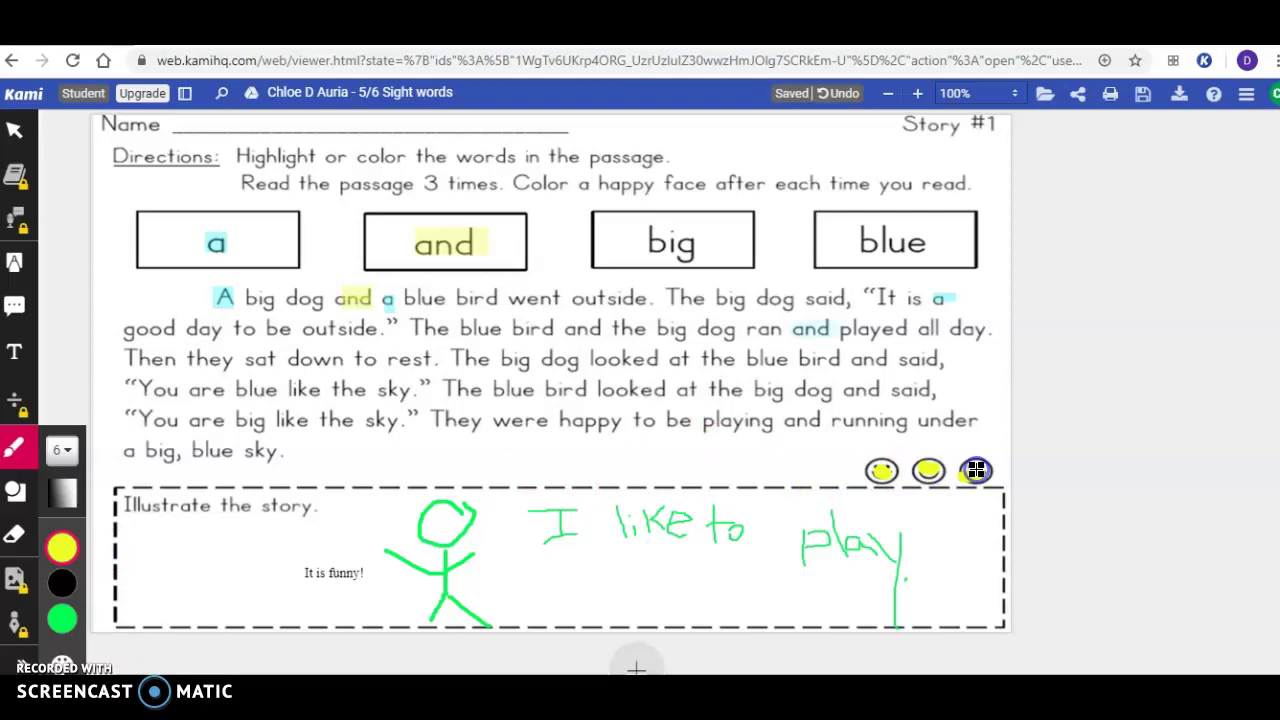
Step: Download the annotated worksheet as a PDF from the save options and dismiss the export dialog
click(1144, 100)
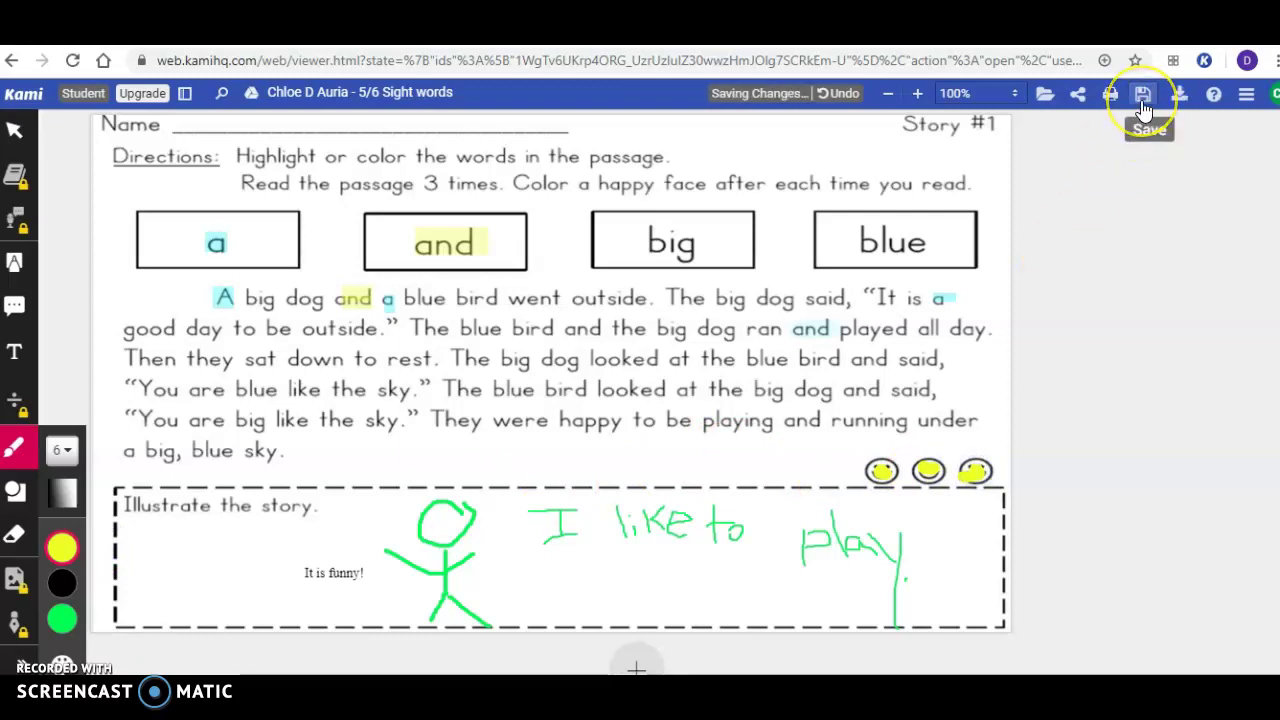
click(1144, 100)
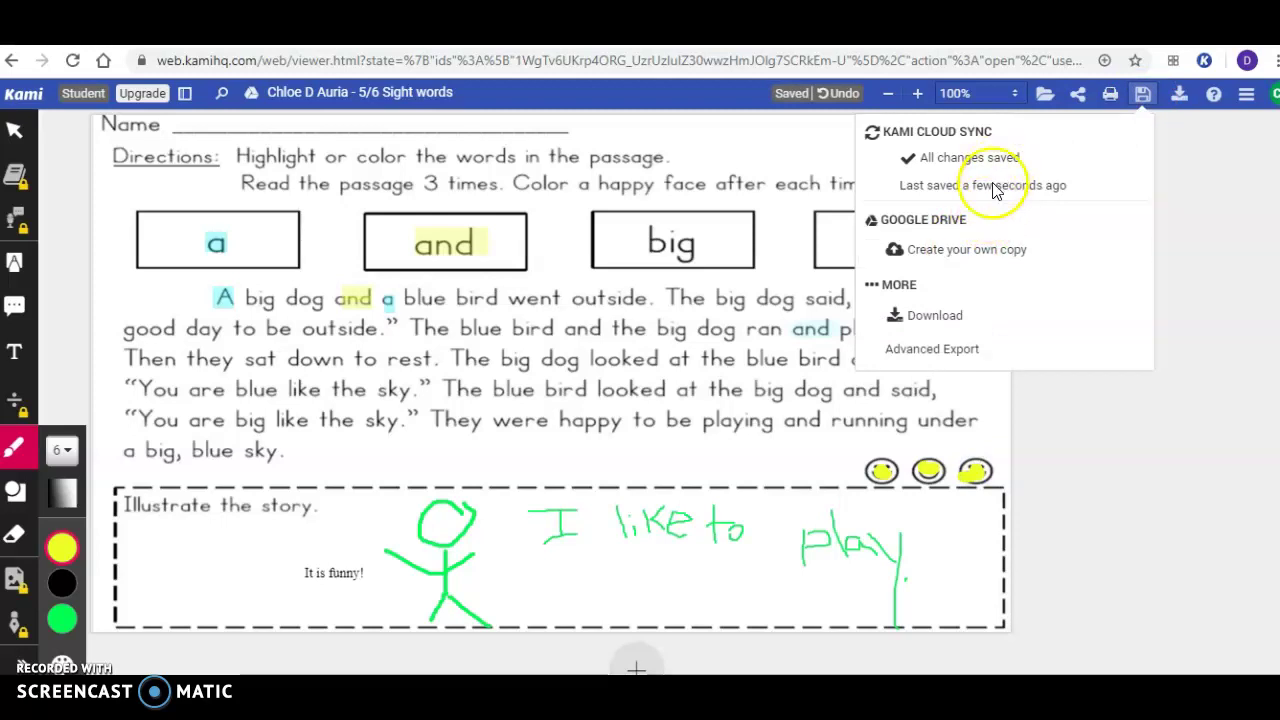
click(926, 316)
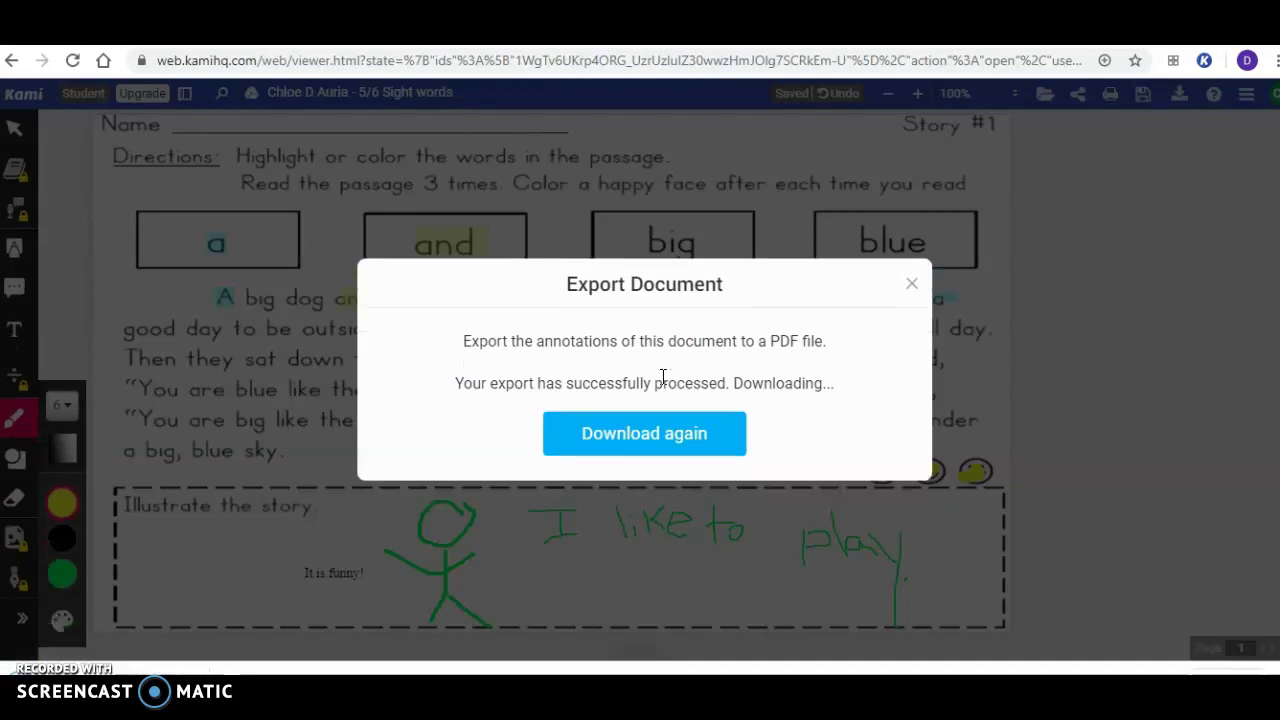
click(912, 286)
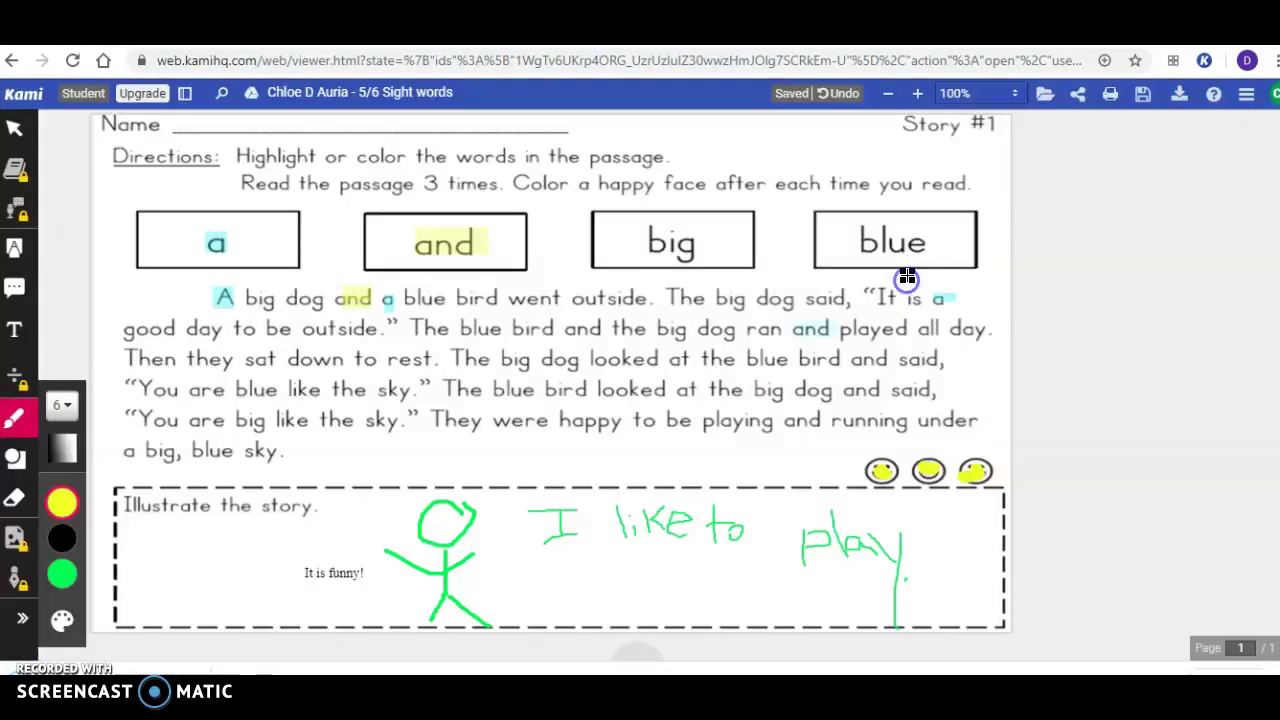
Step: Export all pages of the worksheet with all annotations to Google Drive
click(1182, 94)
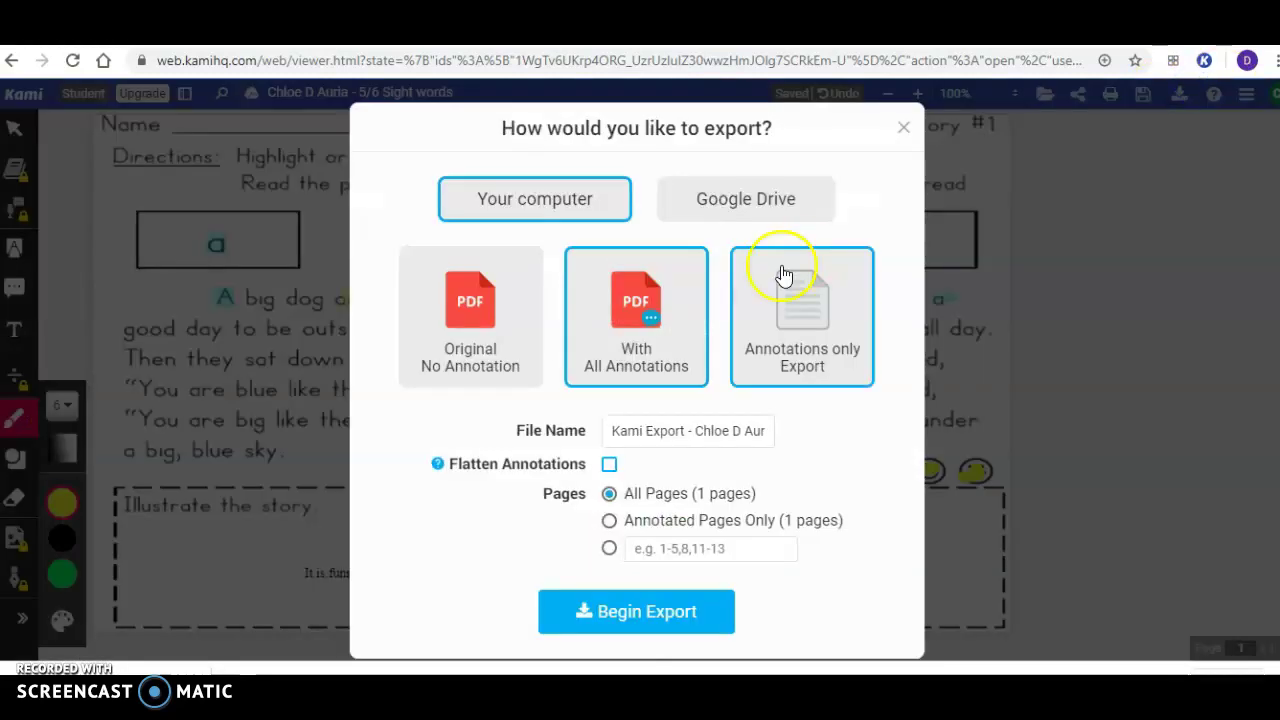
click(691, 212)
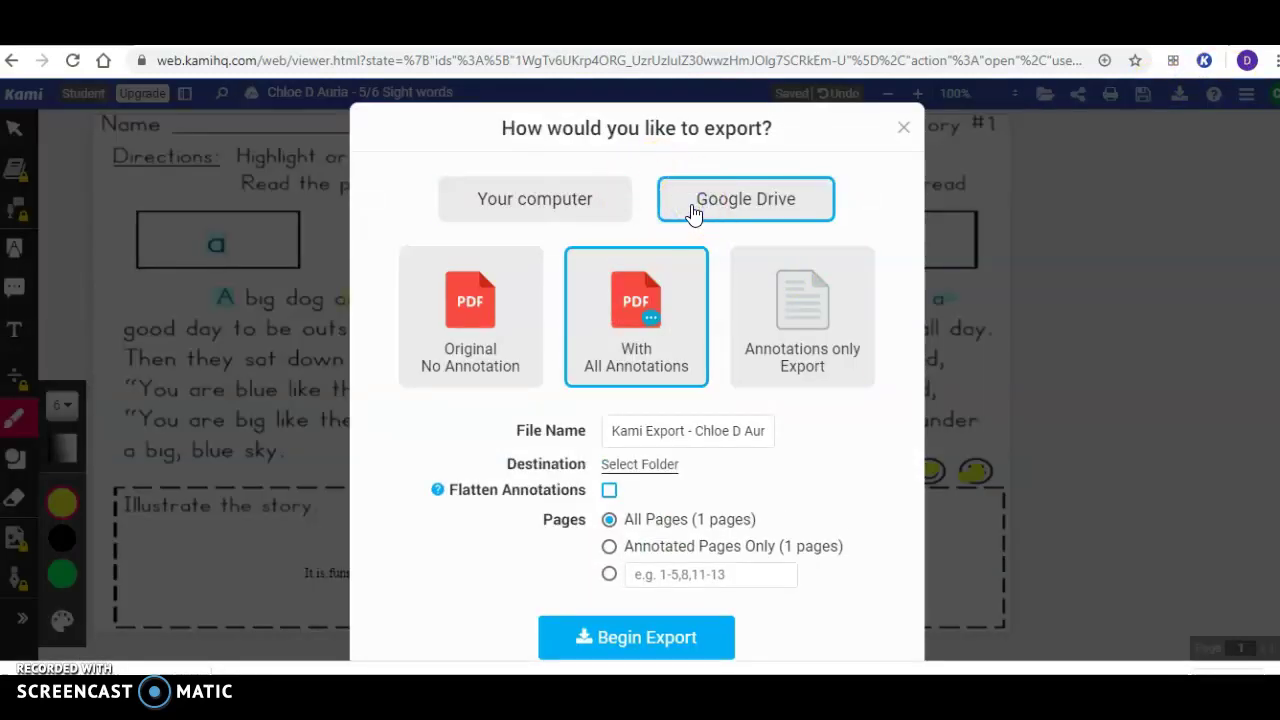
click(637, 645)
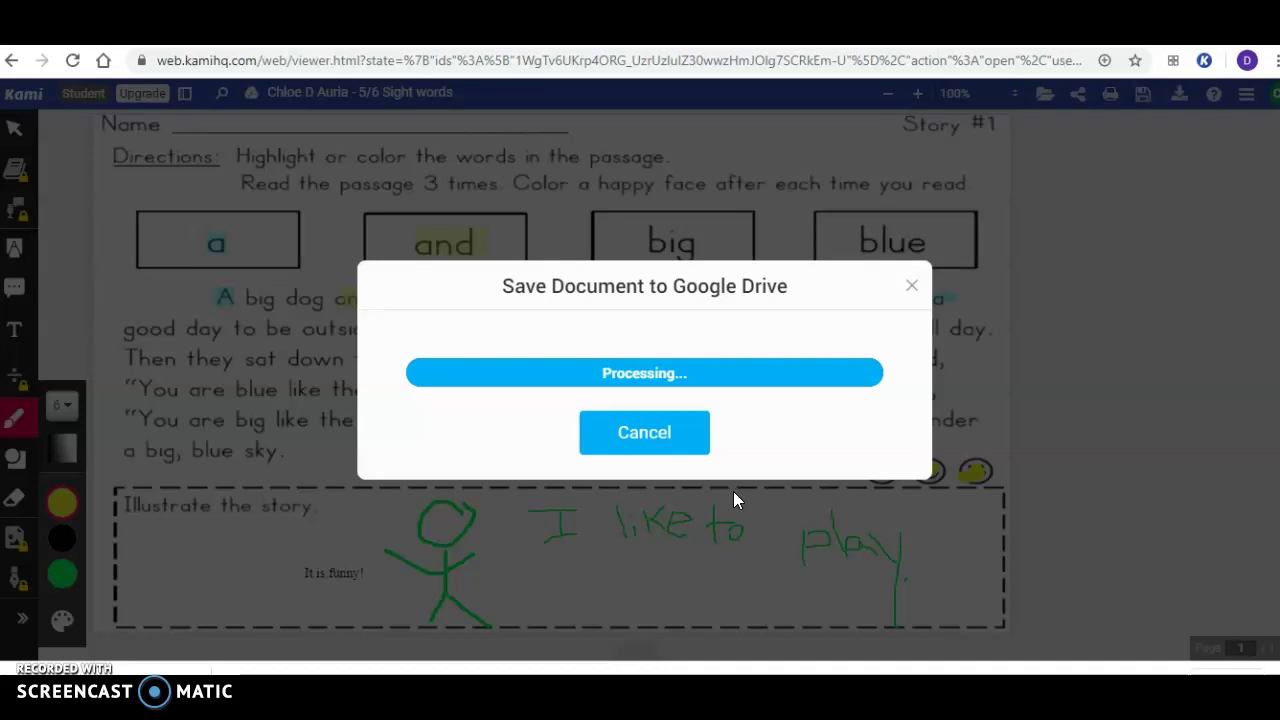
click(911, 293)
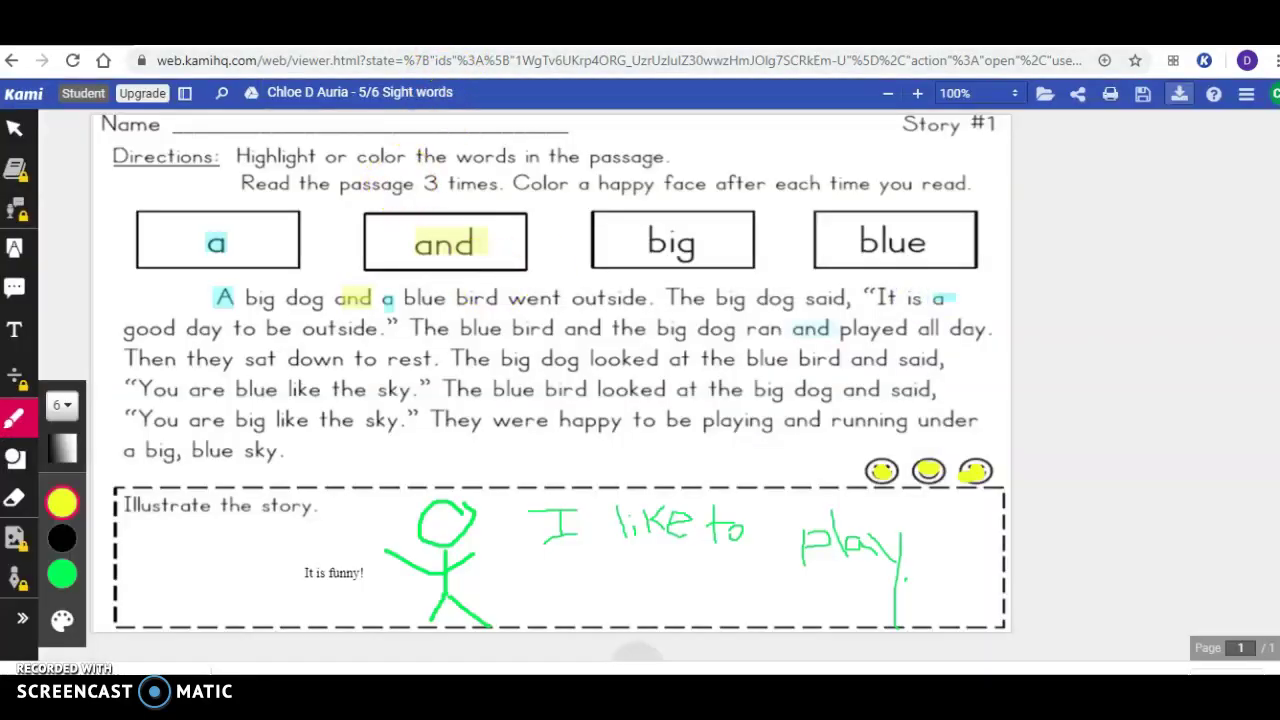
Step: Close the worksheet and open the full view of Tuesday's "Sight words" assignment in the K001 class on Google Classroom
key(ctrl+w)
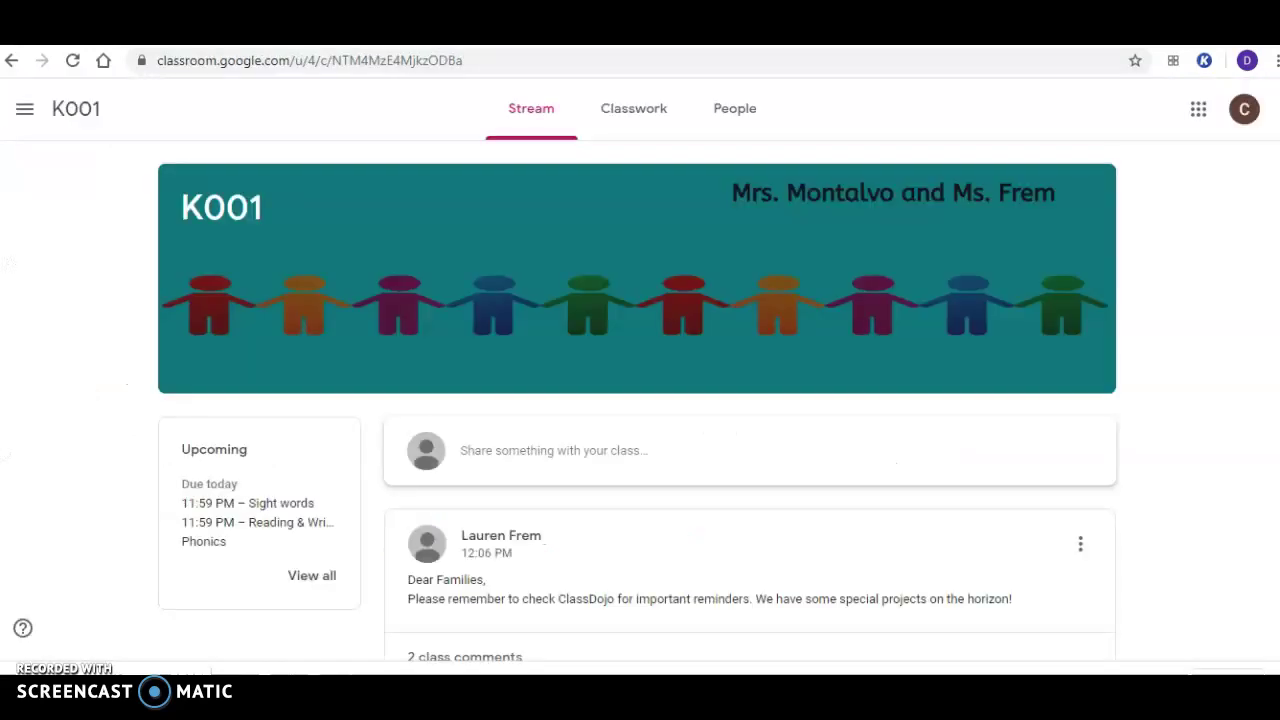
click(640, 105)
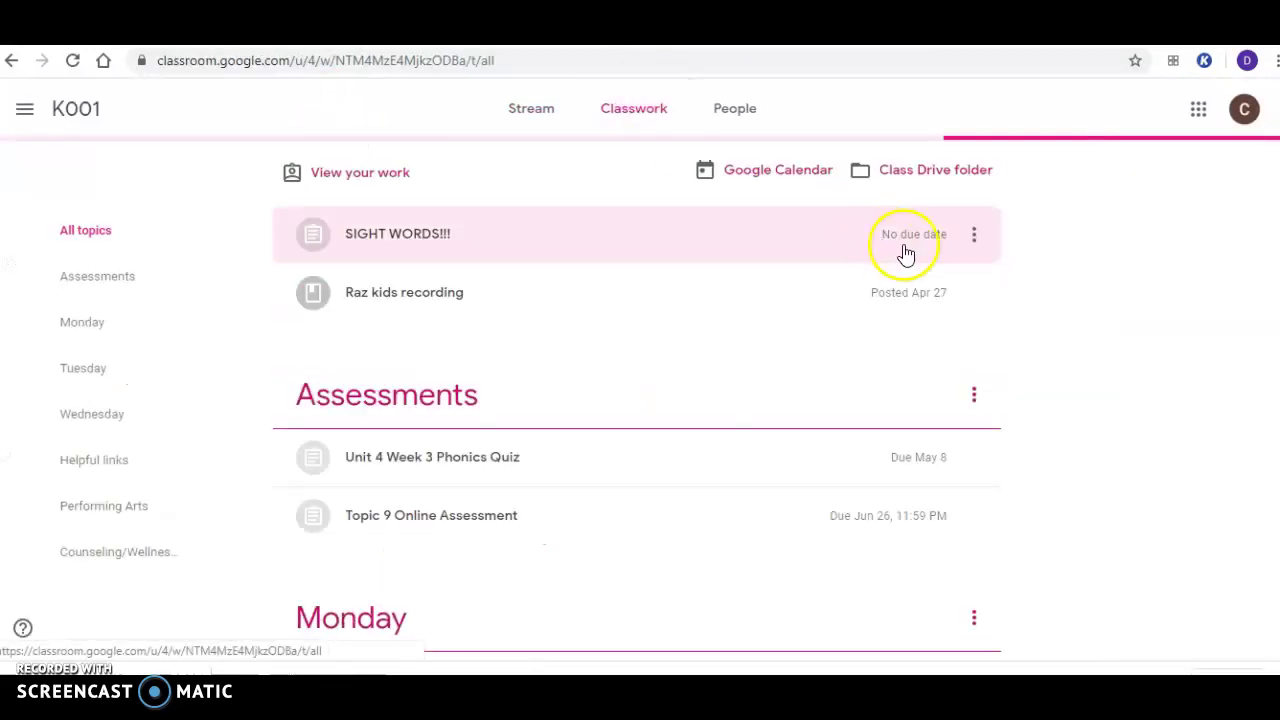
scroll(640, 400, down, 5)
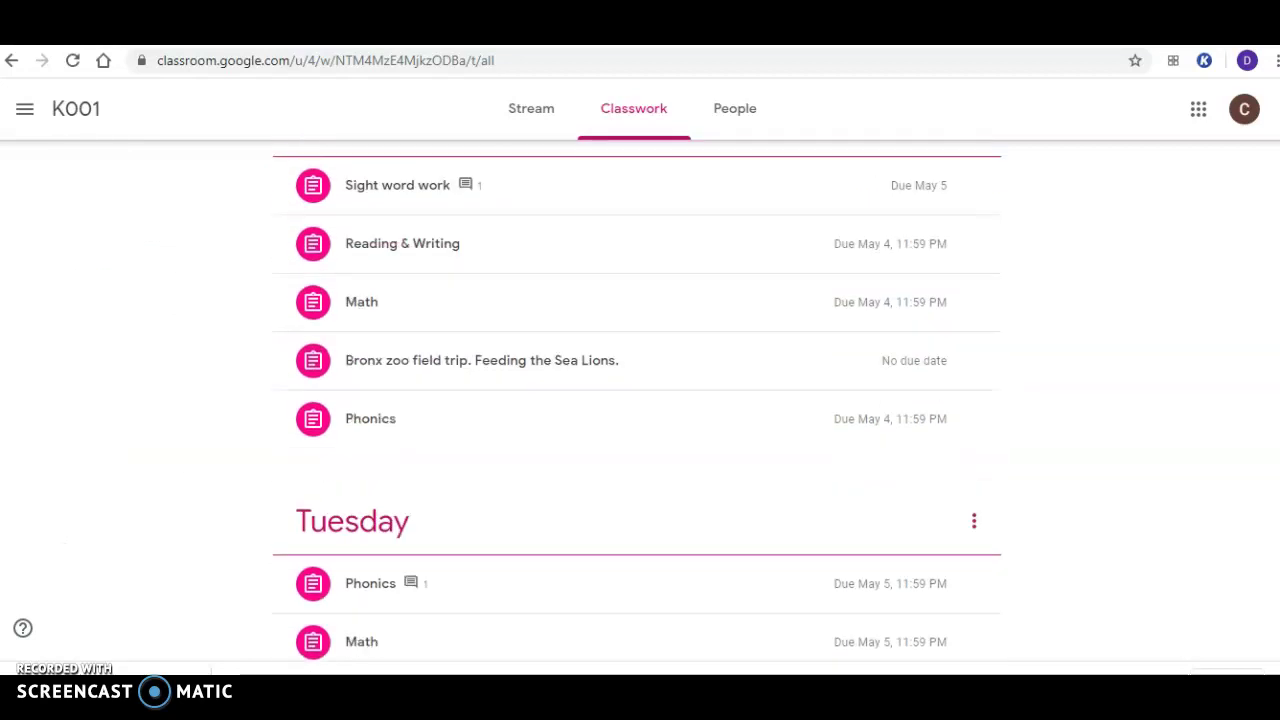
scroll(578, 400, down, 2)
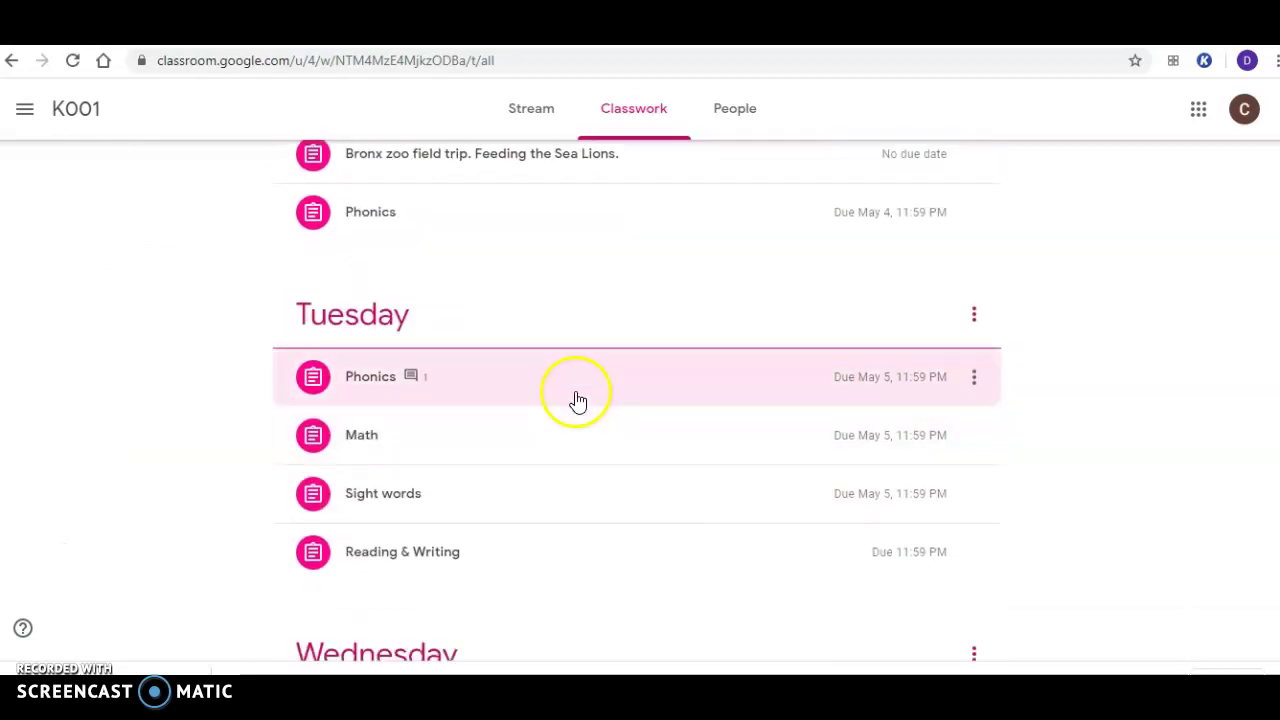
click(526, 490)
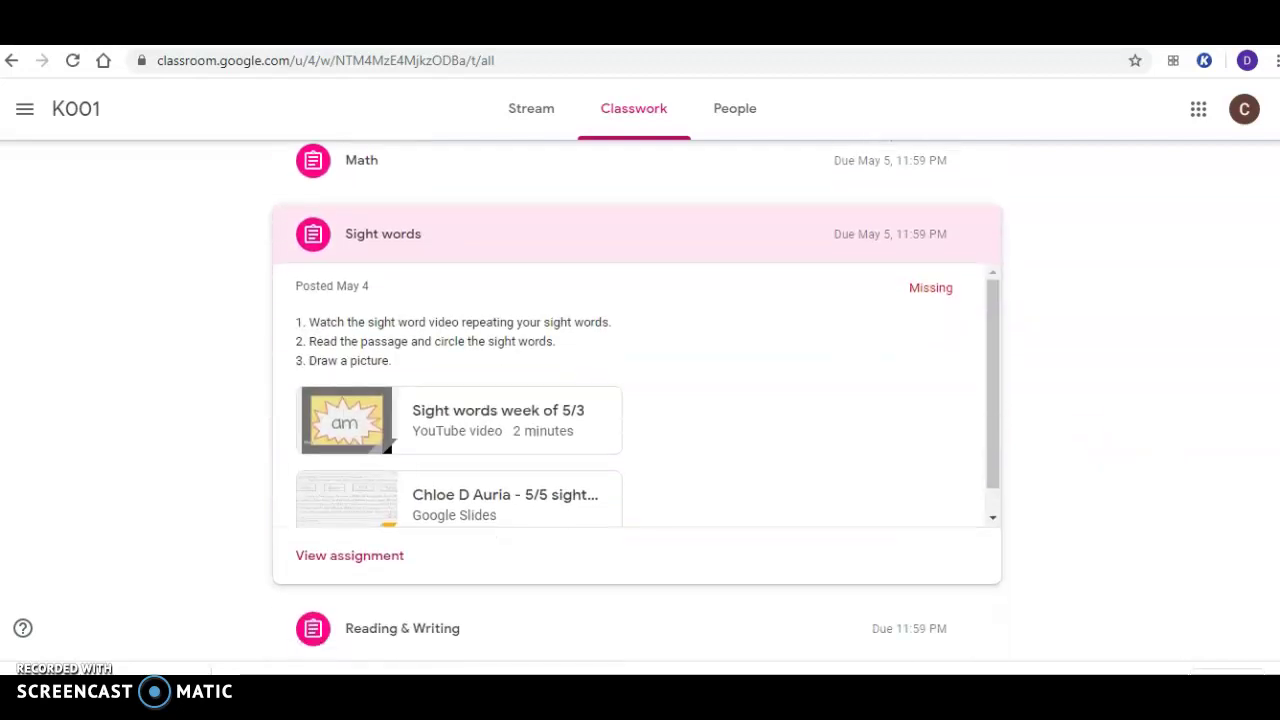
click(355, 553)
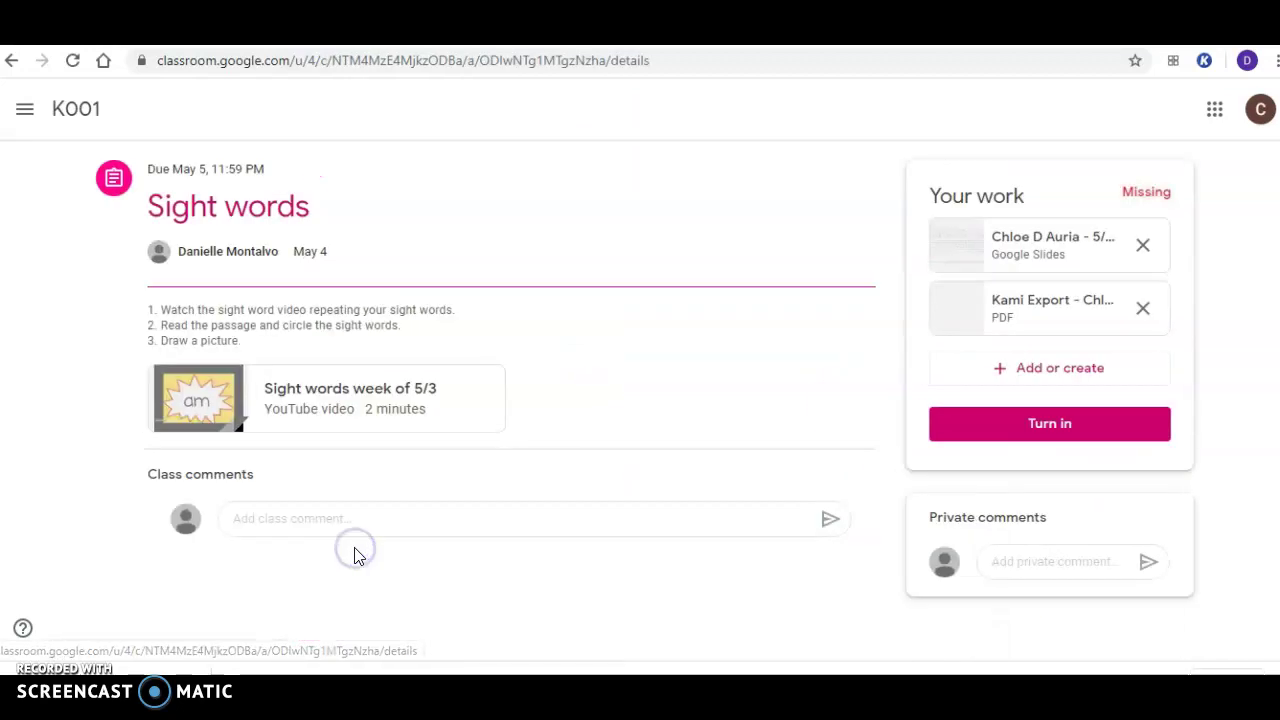
Step: Remove the attached Kami Export PDF from the assignment and attach the most recent Kami Export PDF from Google Drive
click(1143, 309)
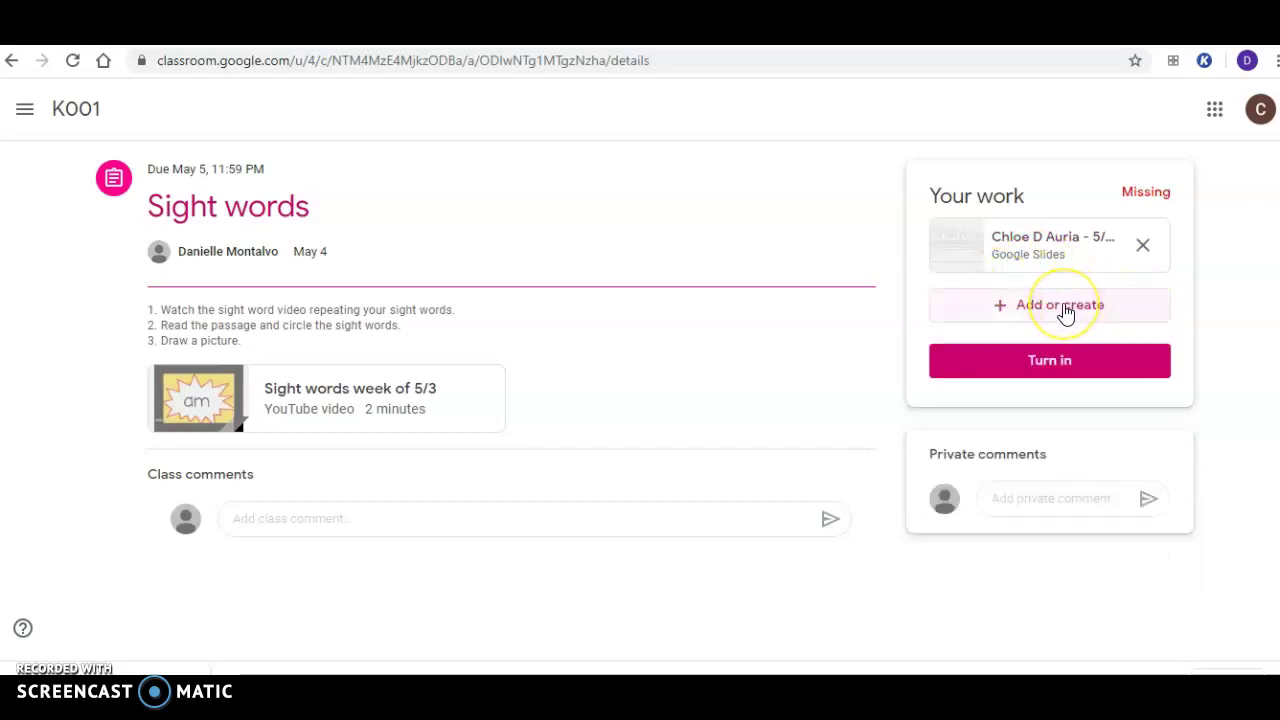
click(1066, 313)
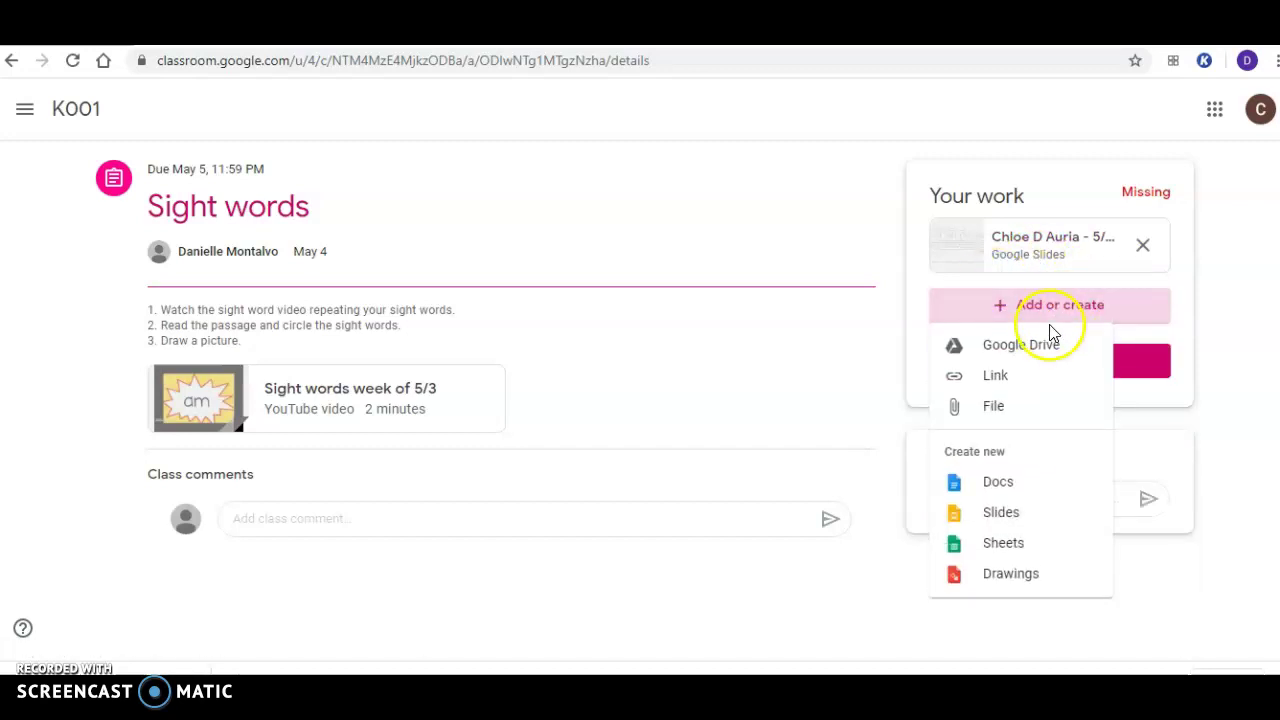
click(1041, 348)
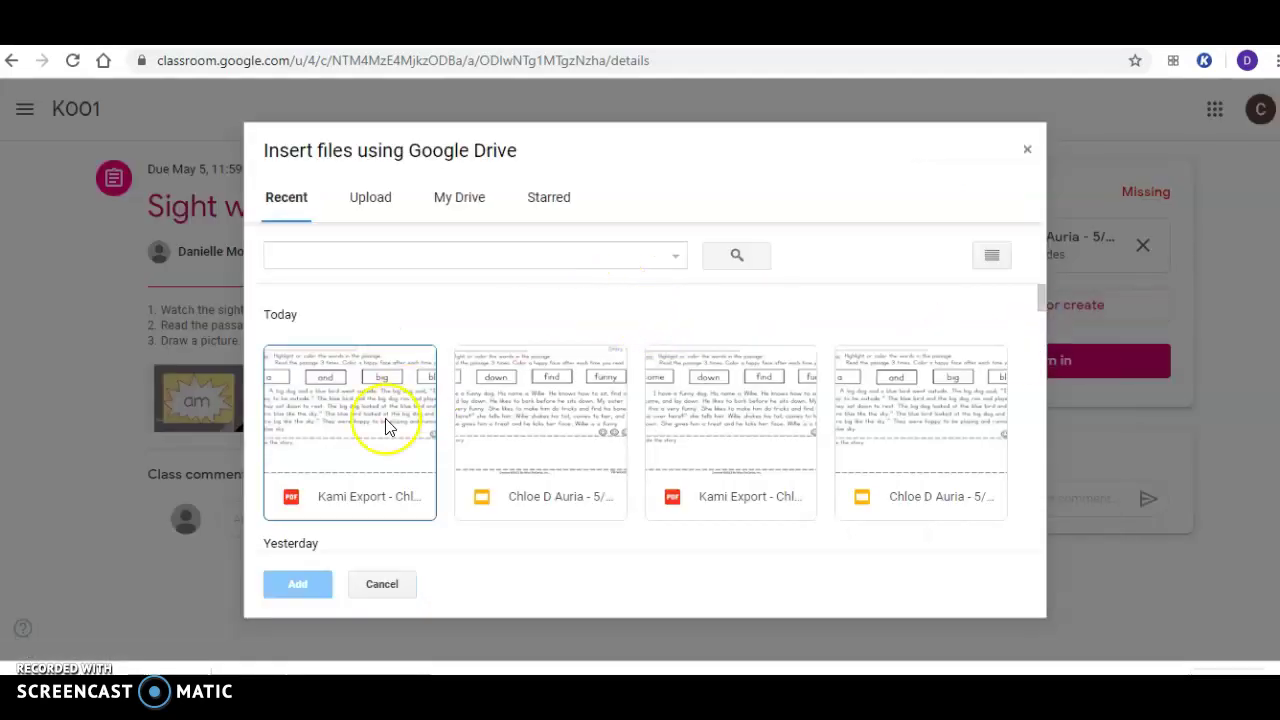
click(368, 436)
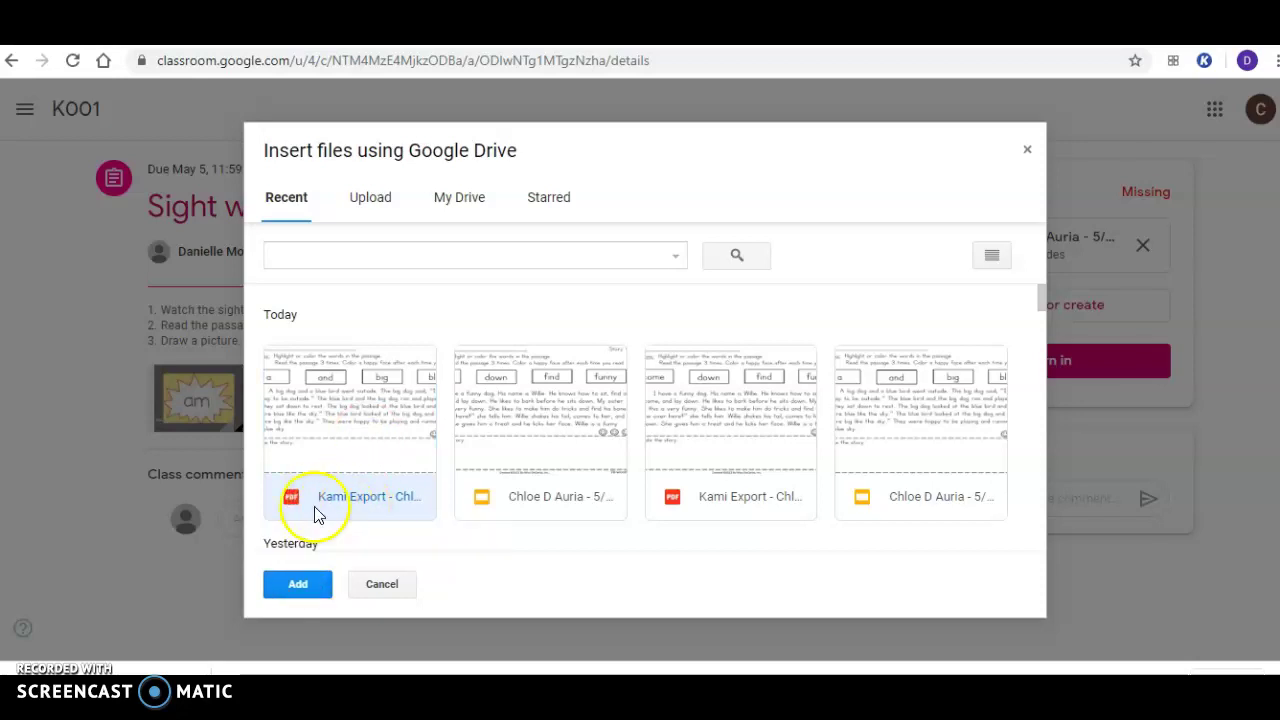
click(298, 583)
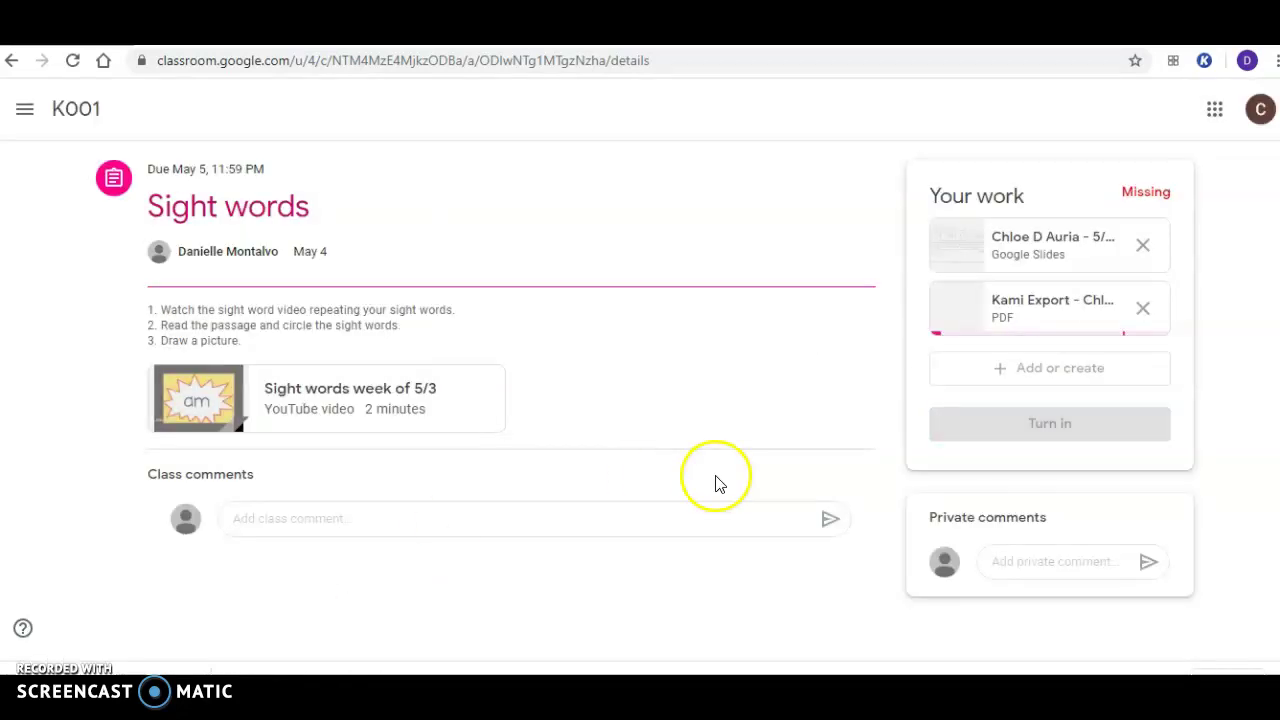
Step: Preview the attached Kami Export PDF and turn in the "Sight words" assignment
click(968, 320)
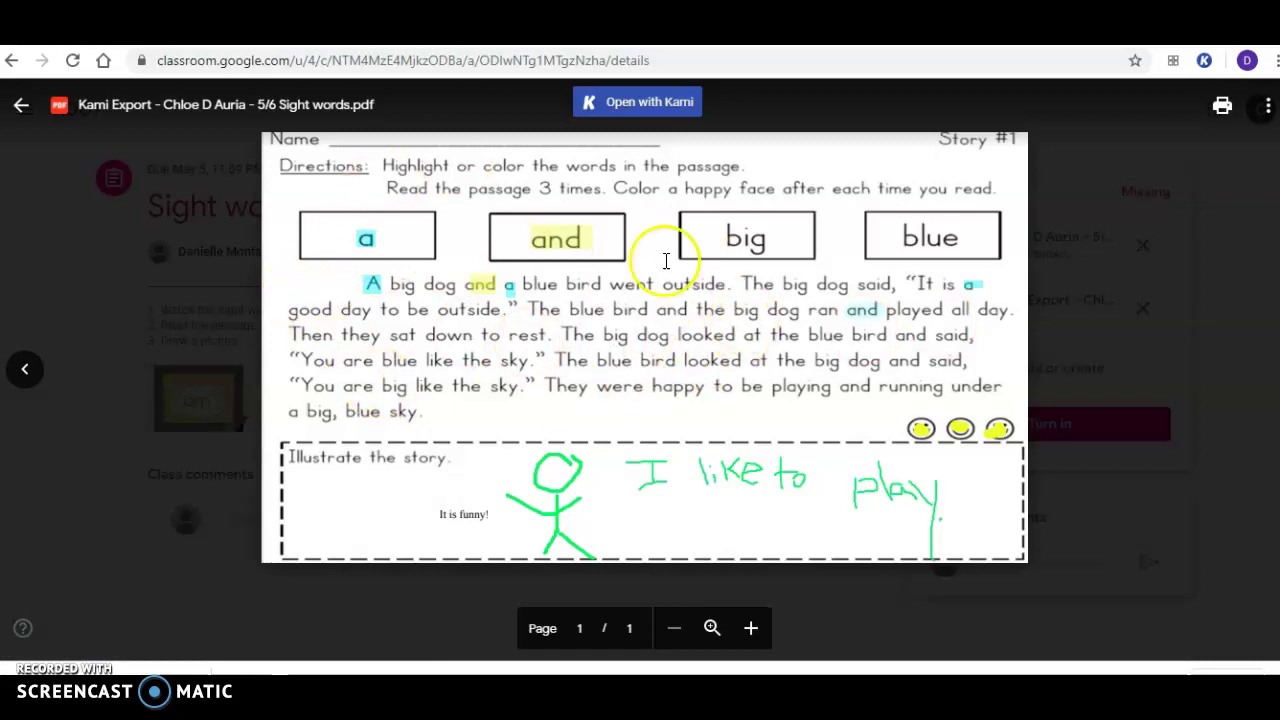
click(21, 106)
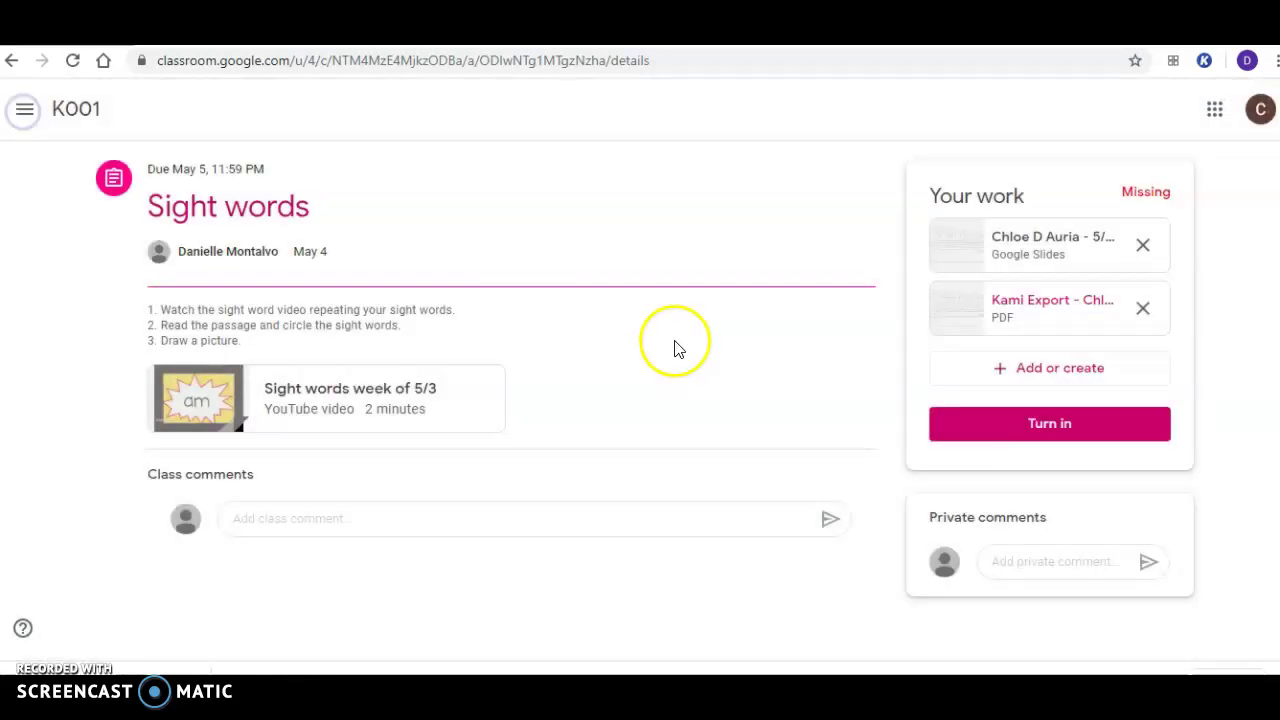
click(1042, 440)
click(798, 452)
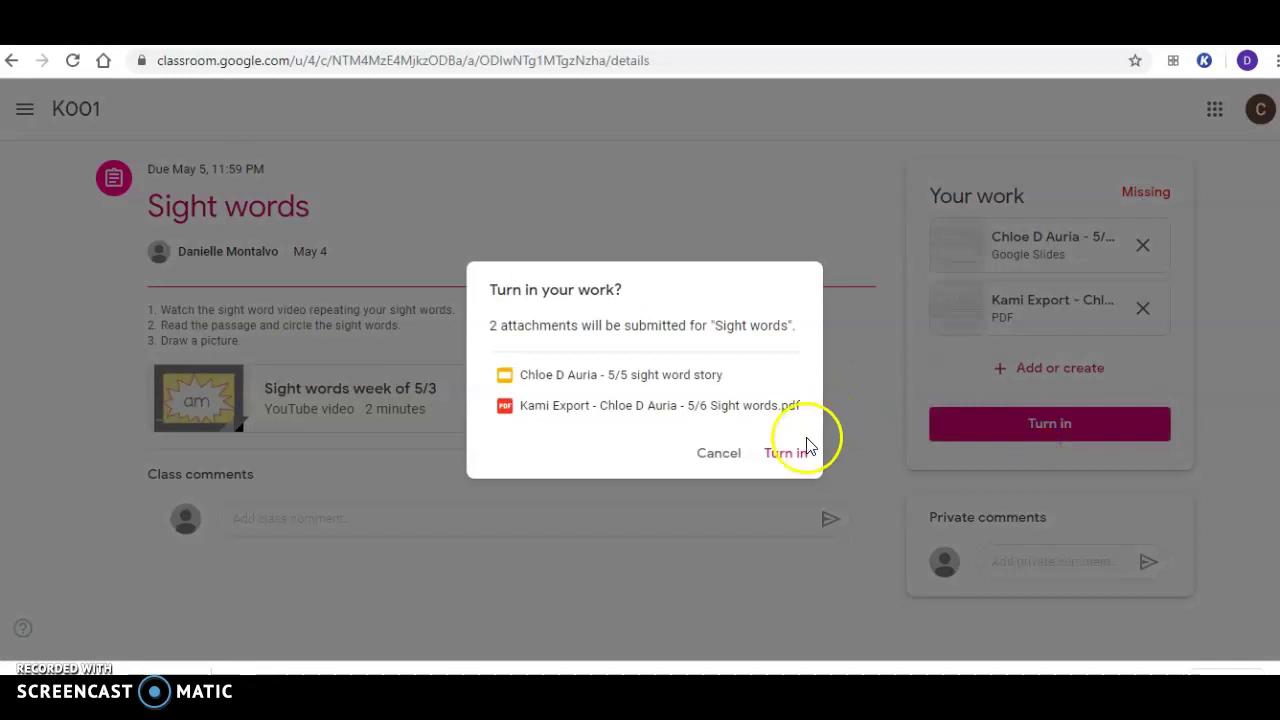